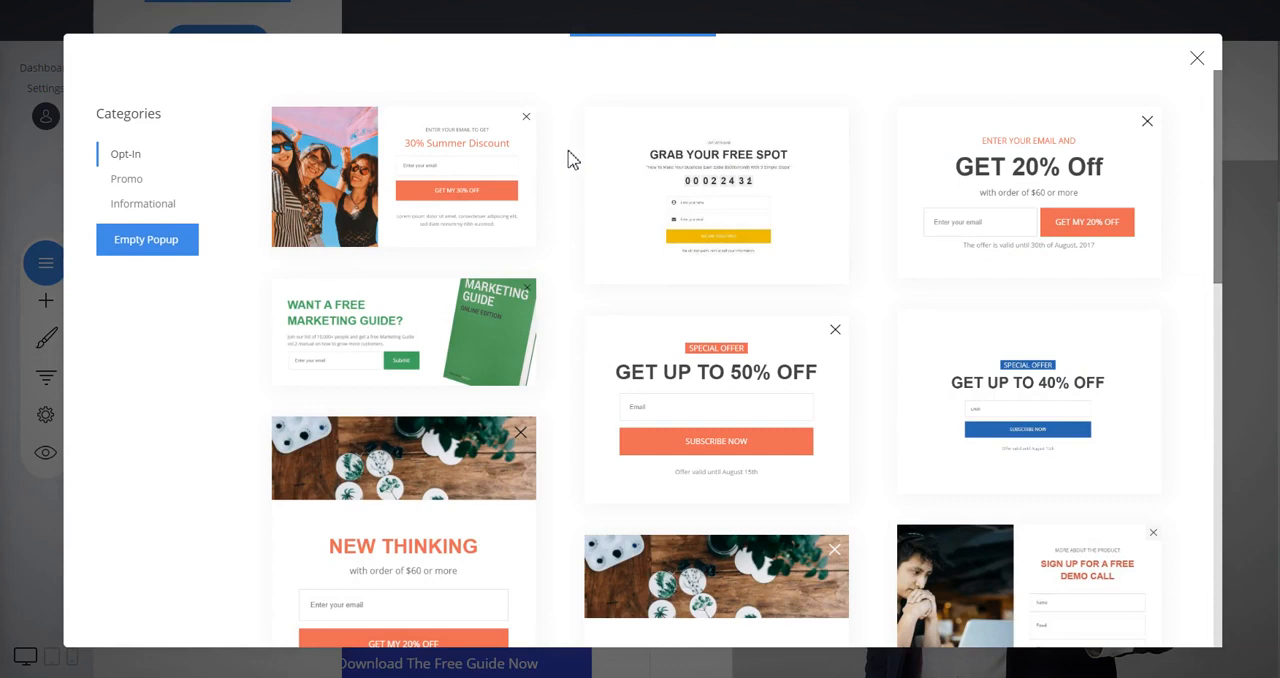
Look through the popup templates in the Opt-In, Promo and Informational categories.
scroll(570, 158, "down", 3)
scroll(571, 157, "up", 3)
scroll(877, 209, "down", 3)
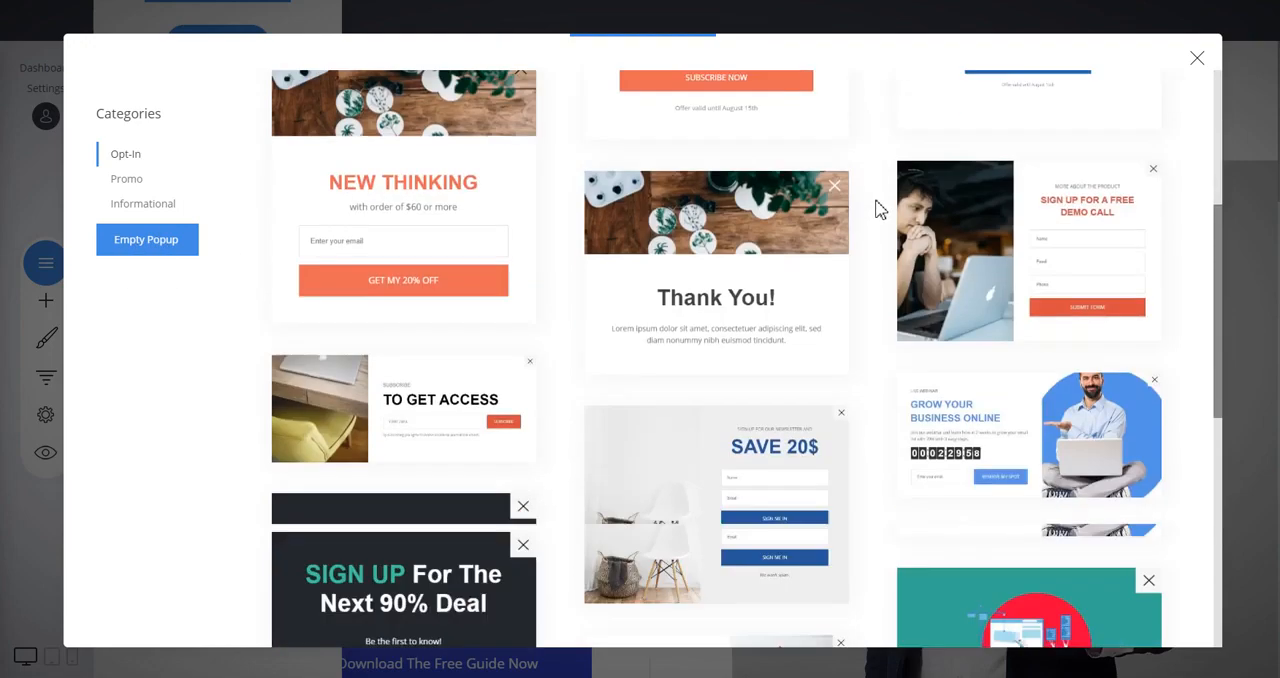
scroll(877, 209, "down", 5)
scroll(878, 203, "up", 2)
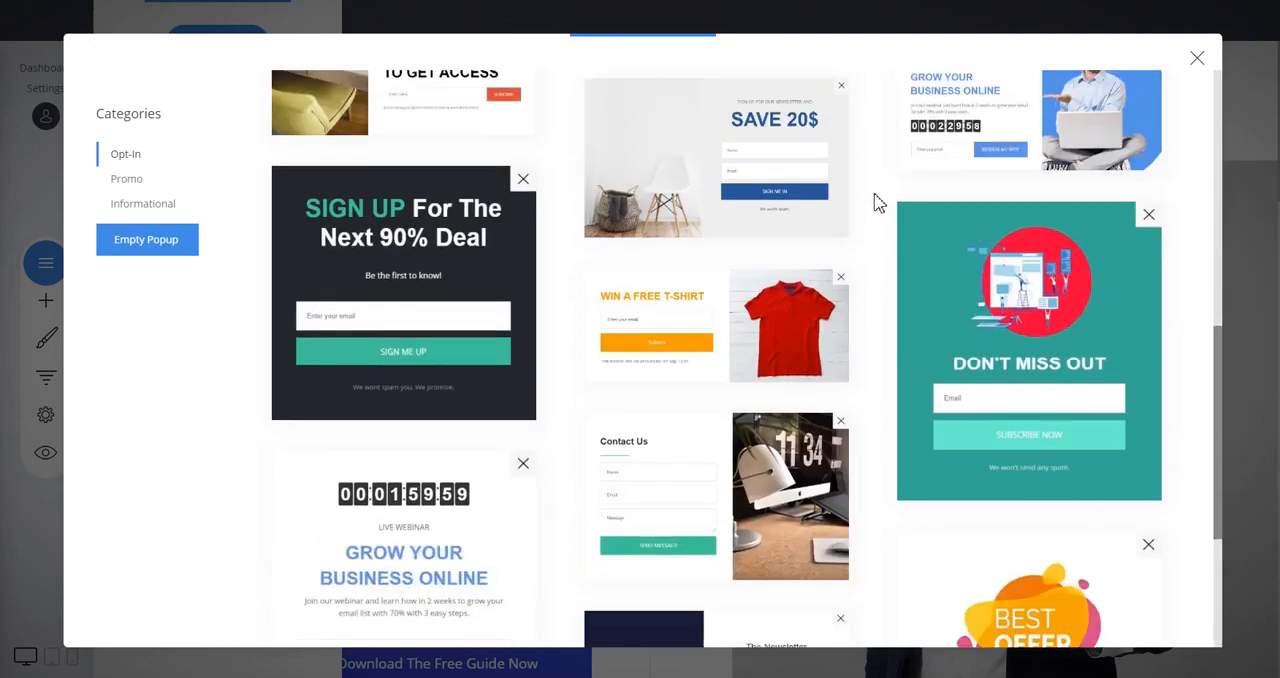
scroll(334, 194, "up", 5)
left_click(124, 180)
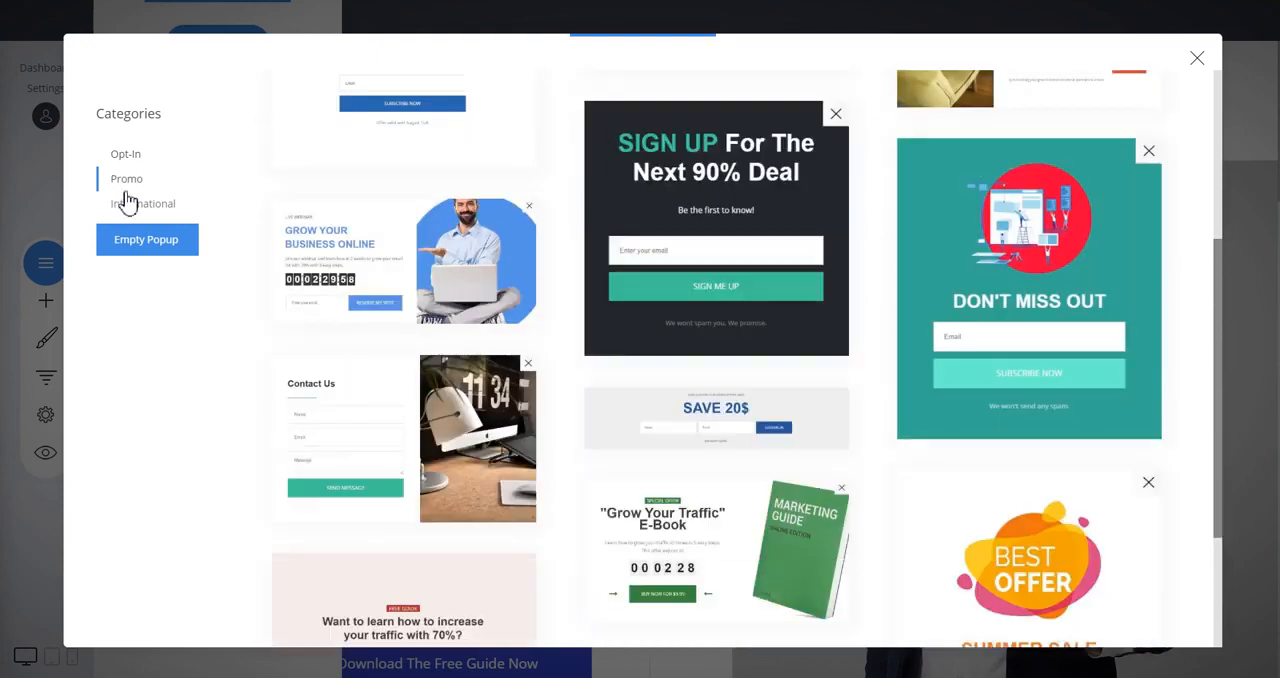
left_click(127, 203)
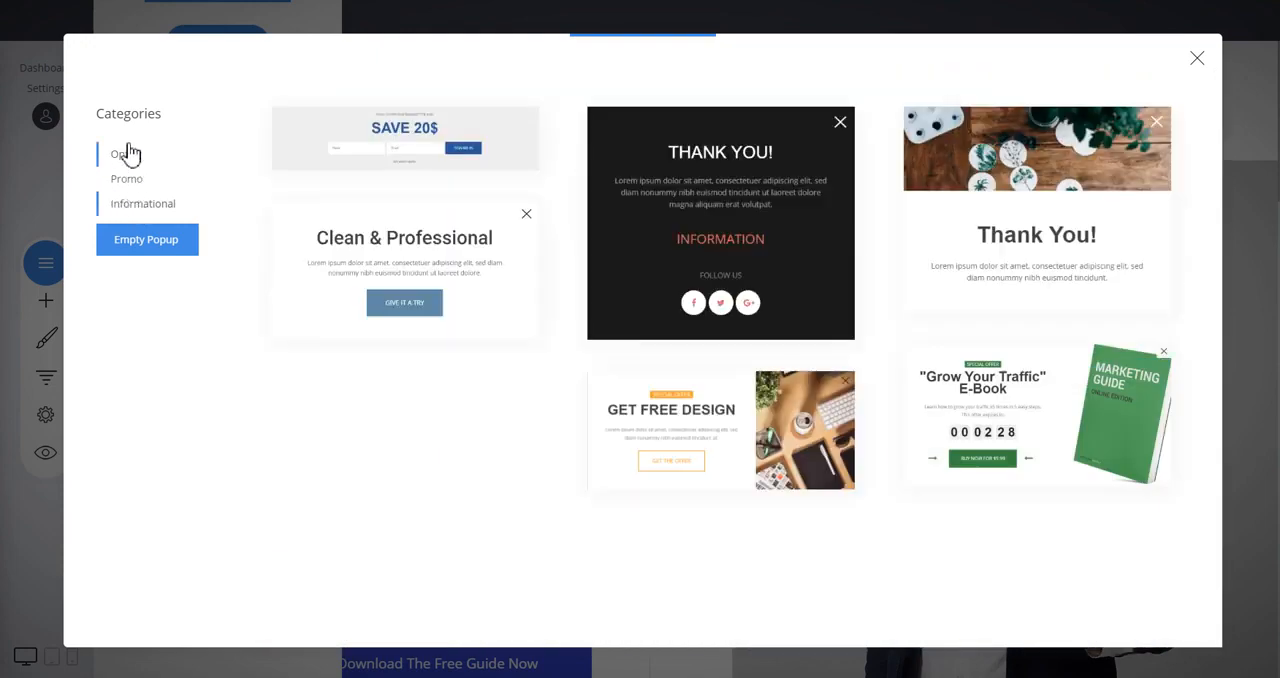
Choose the dark blue and white "The Newsletter" popup template from the Opt-In category.
left_click(126, 154)
scroll(890, 244, "down", 5)
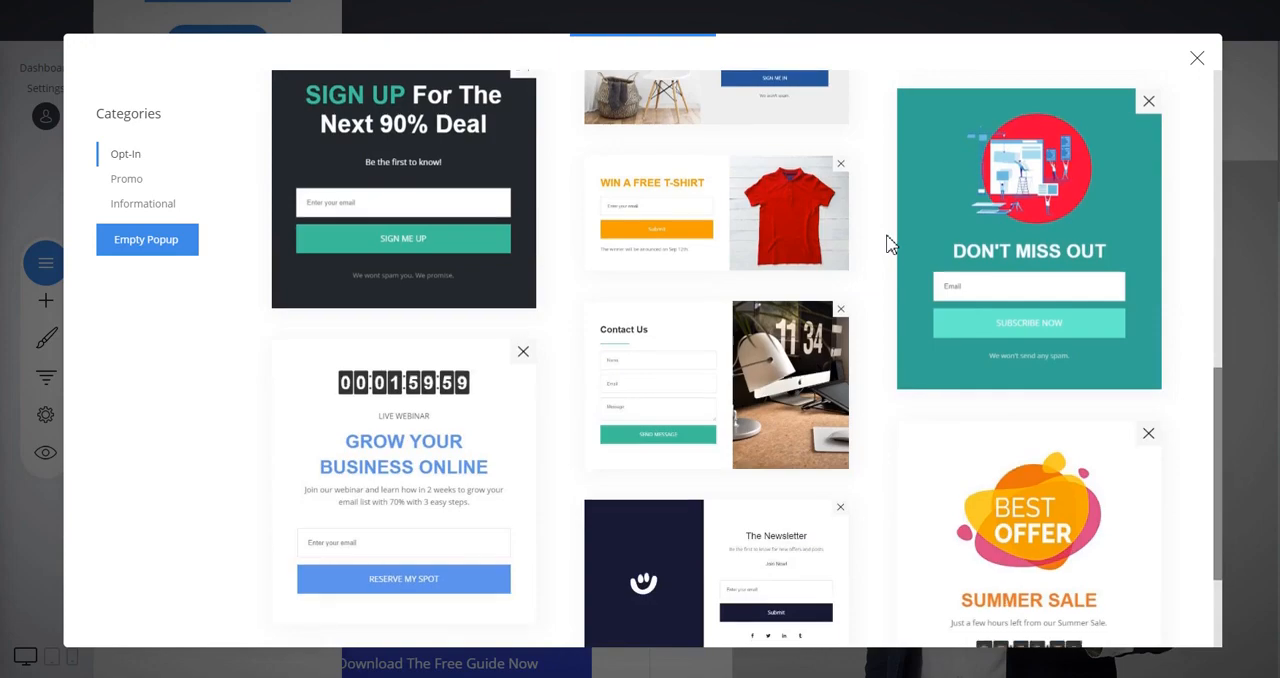
scroll(890, 244, "down", 2)
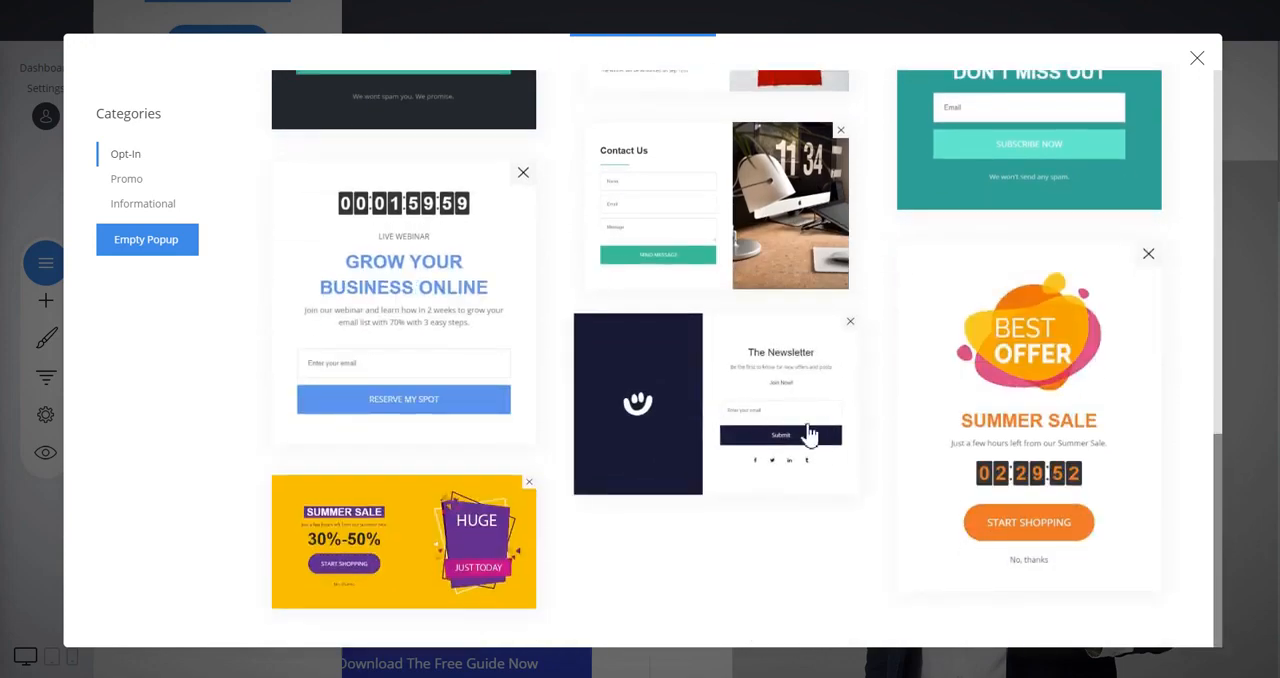
left_click(757, 418)
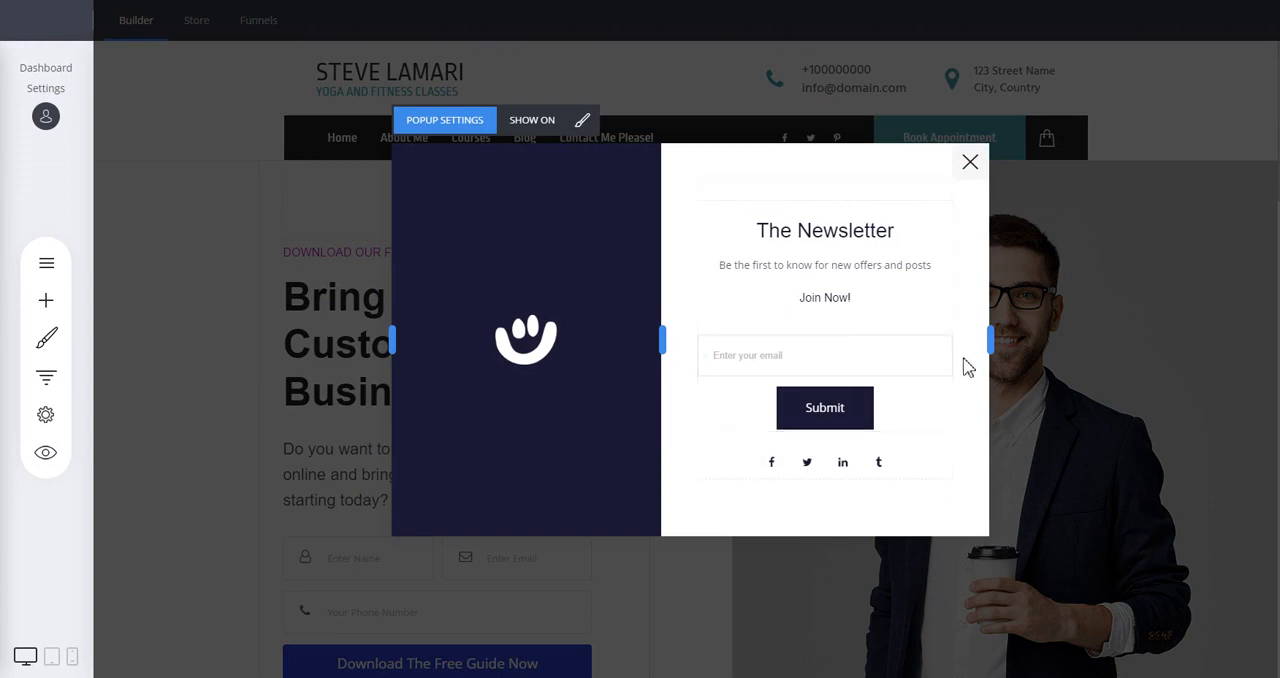
Replace the background image of the popup's dark blue area with the smiling woman photo from the Images folder.
mouse_move(512, 292)
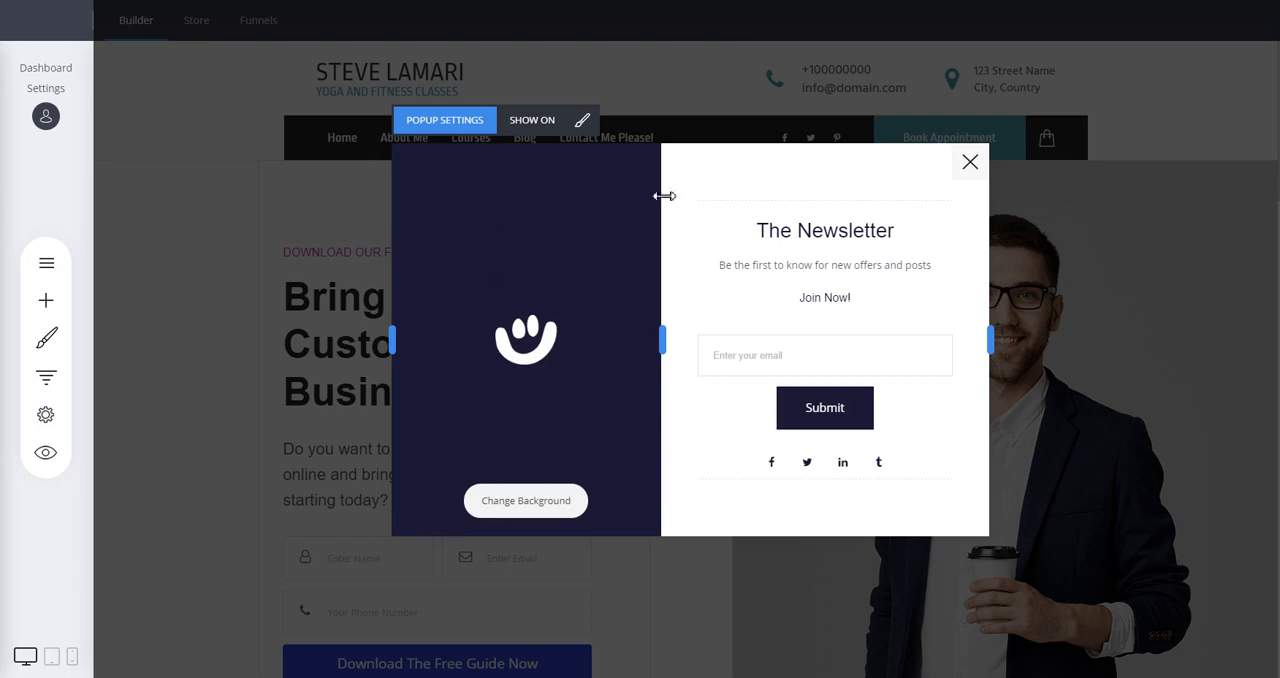
left_click(529, 511)
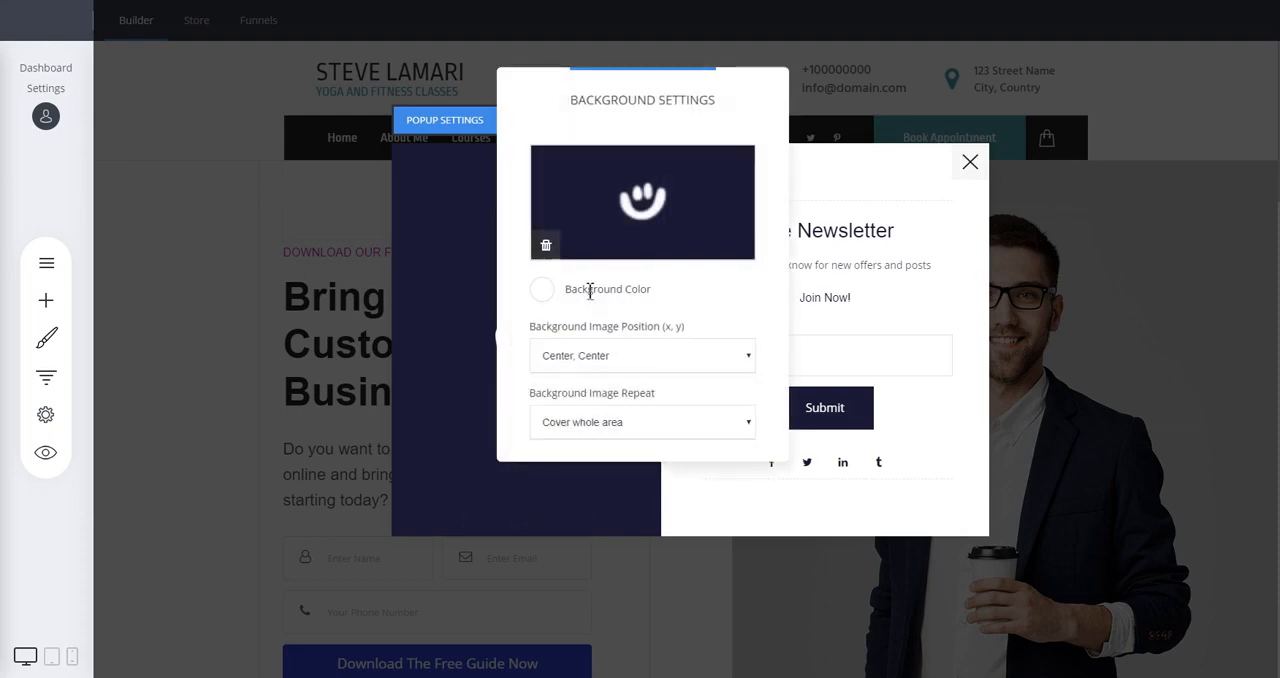
left_click(632, 196)
left_click(529, 171)
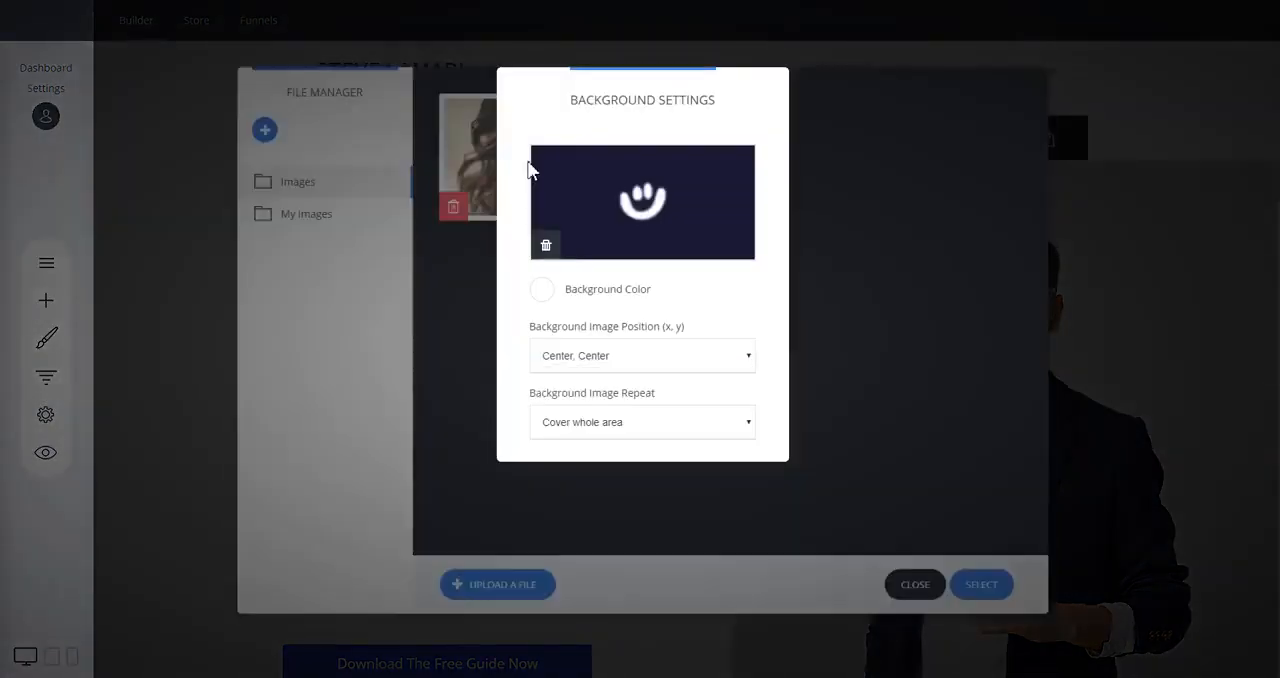
left_click(912, 280)
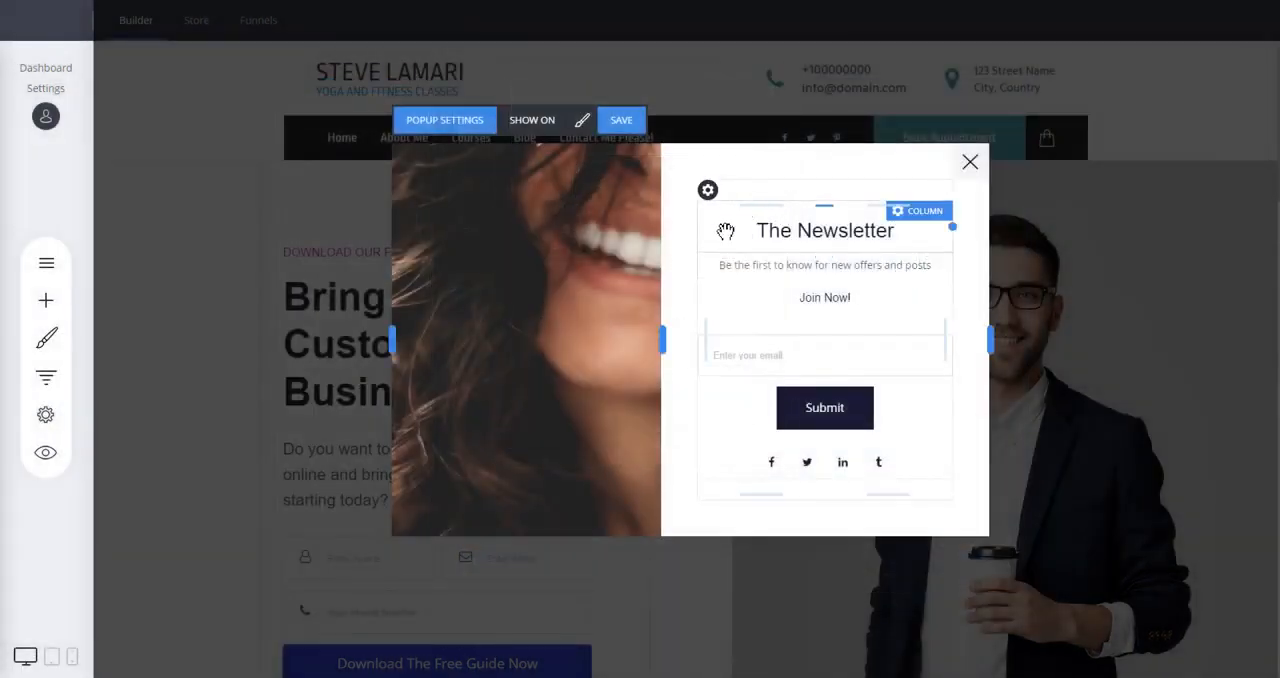
Add an image widget above "The Newsletter" heading, fill it with the smiling woman photo and adjust its size.
left_click(46, 301)
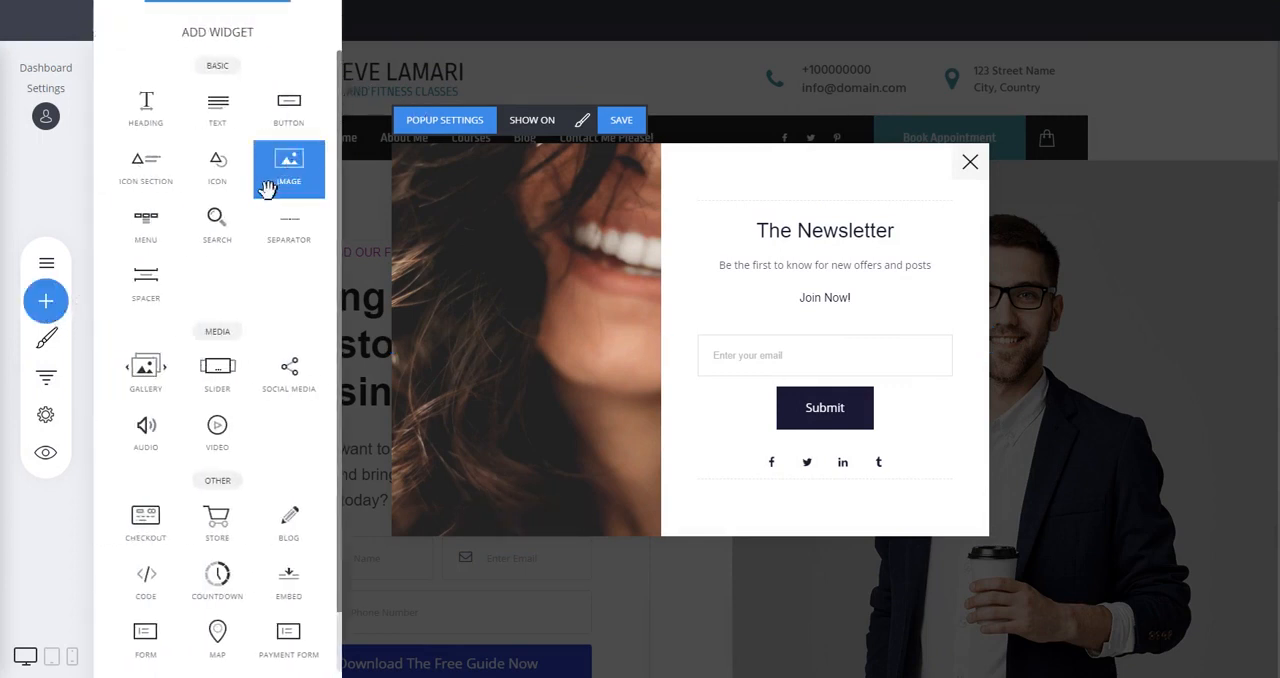
left_click_drag(262, 180, 846, 223)
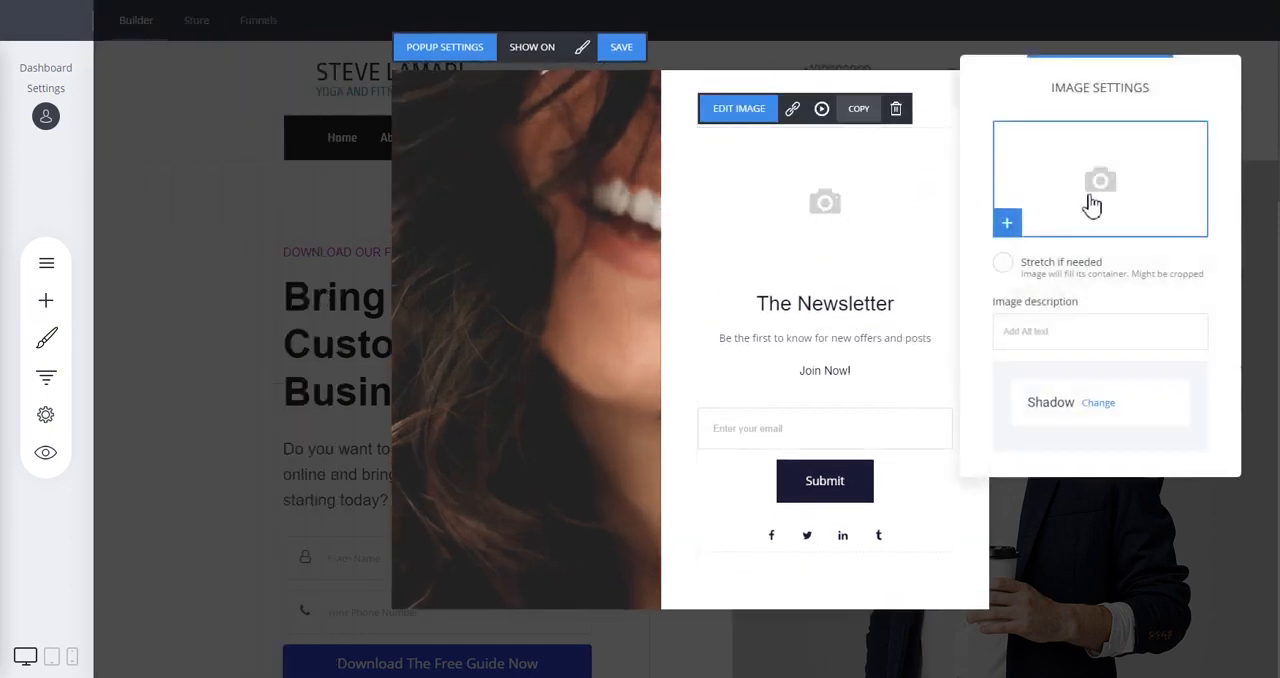
left_click(1089, 205)
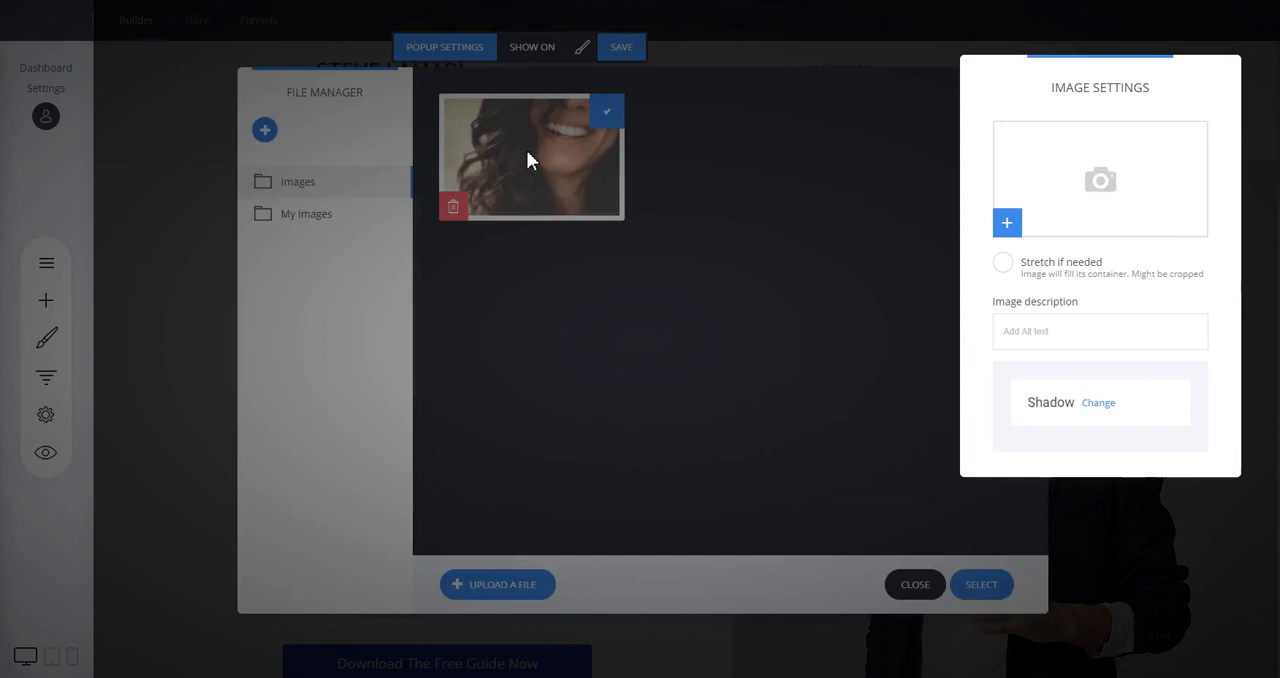
double_click(528, 153)
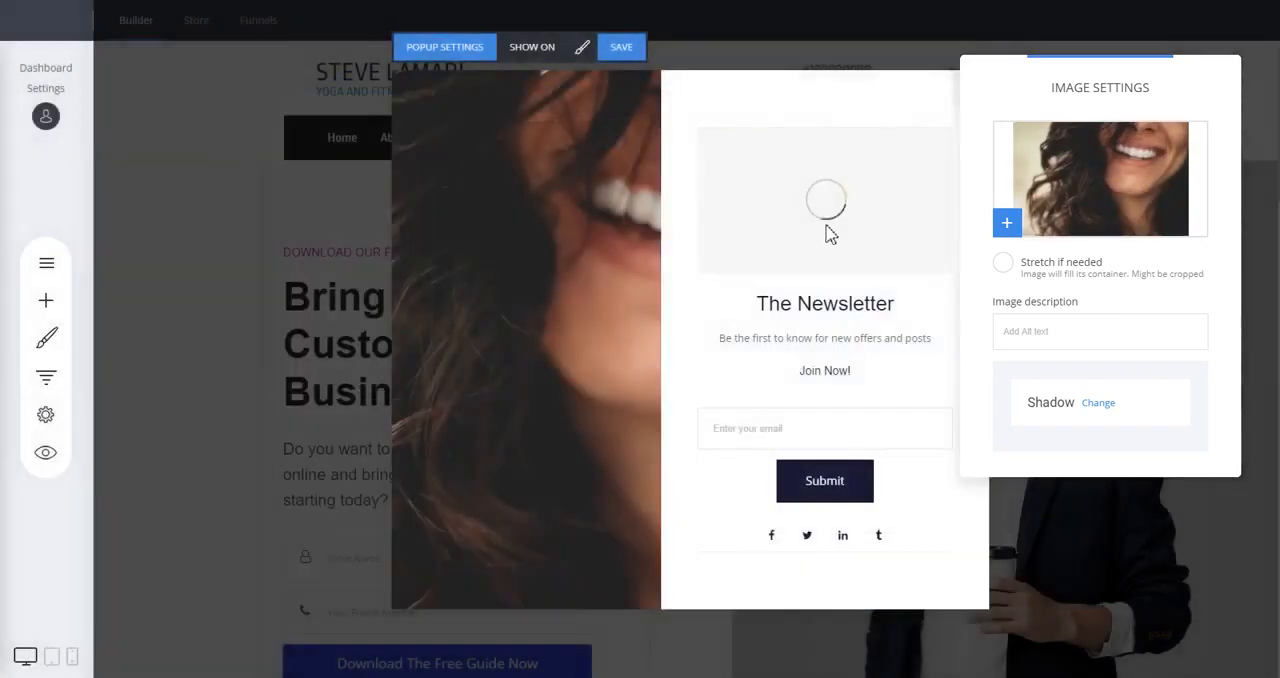
left_click_drag(841, 213, 846, 240)
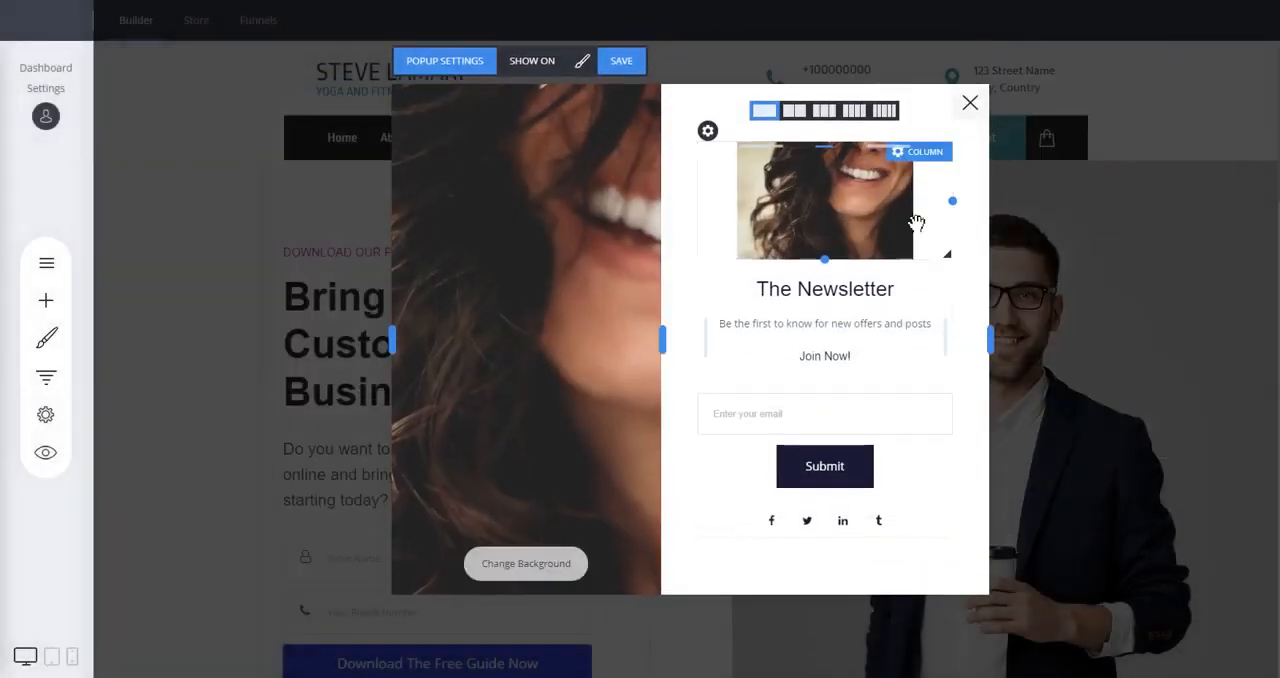
Delete the image widget above "The Newsletter" heading.
left_click(845, 203)
left_click(896, 123)
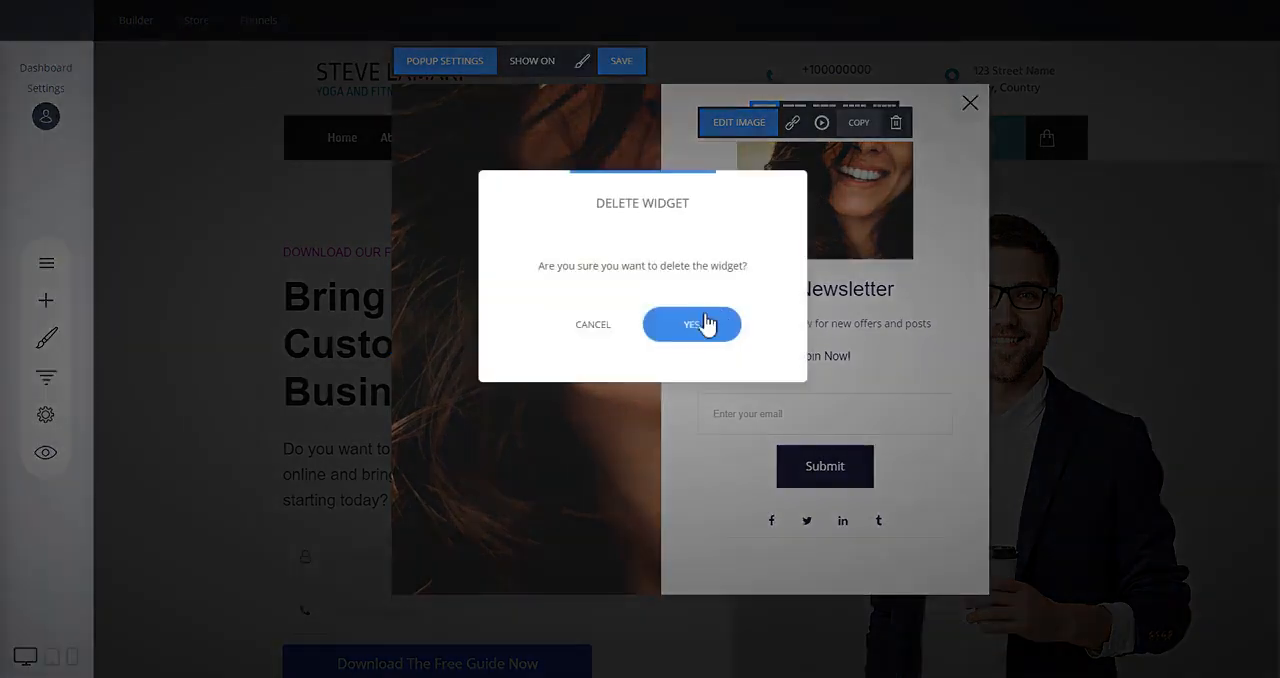
left_click(703, 322)
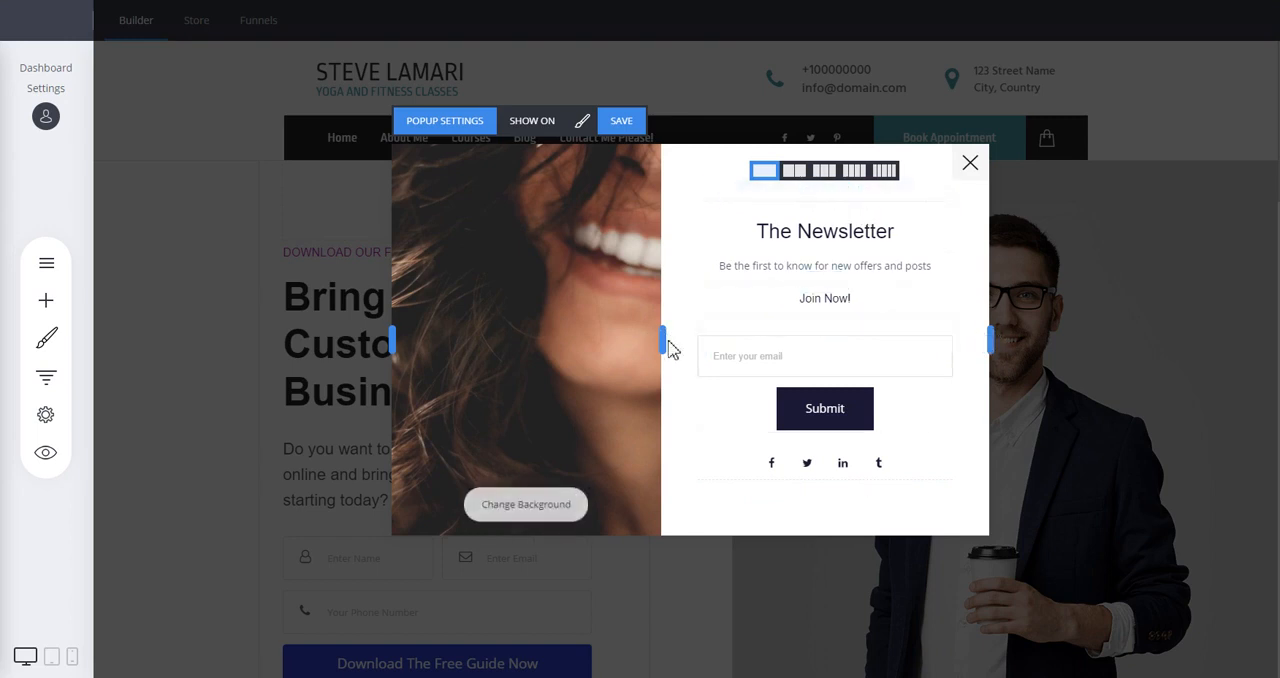
Make the popup slightly narrower overall and reduce the width of its photo area.
mouse_move(662, 340)
left_mouse_down()
mouse_move(594, 337)
mouse_move(723, 340)
mouse_move(654, 340)
left_mouse_up()
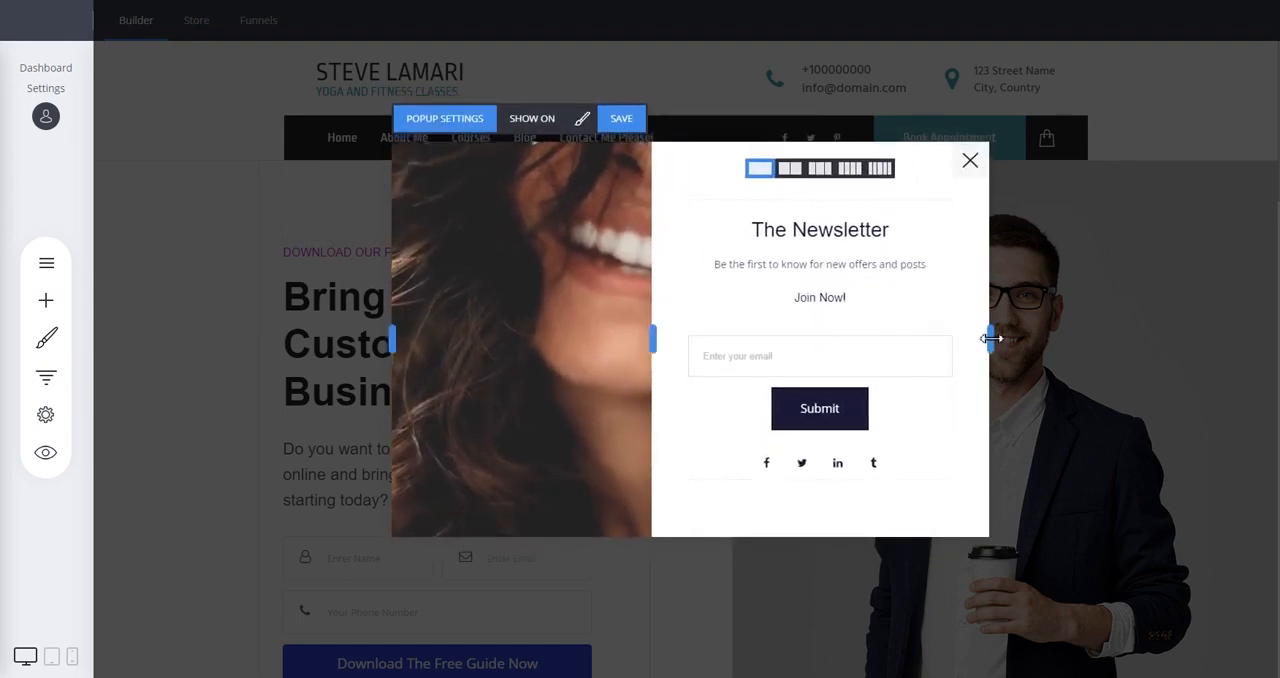
left_click_drag(989, 336, 910, 335)
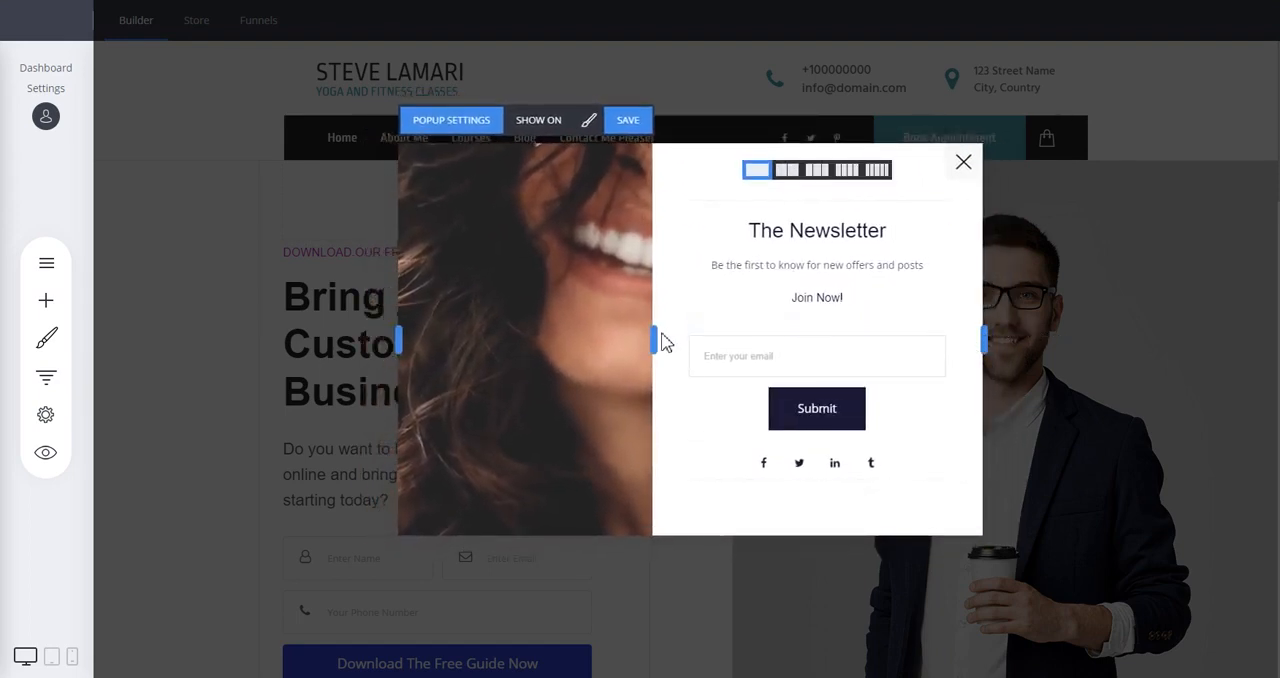
left_click_drag(652, 338, 640, 338)
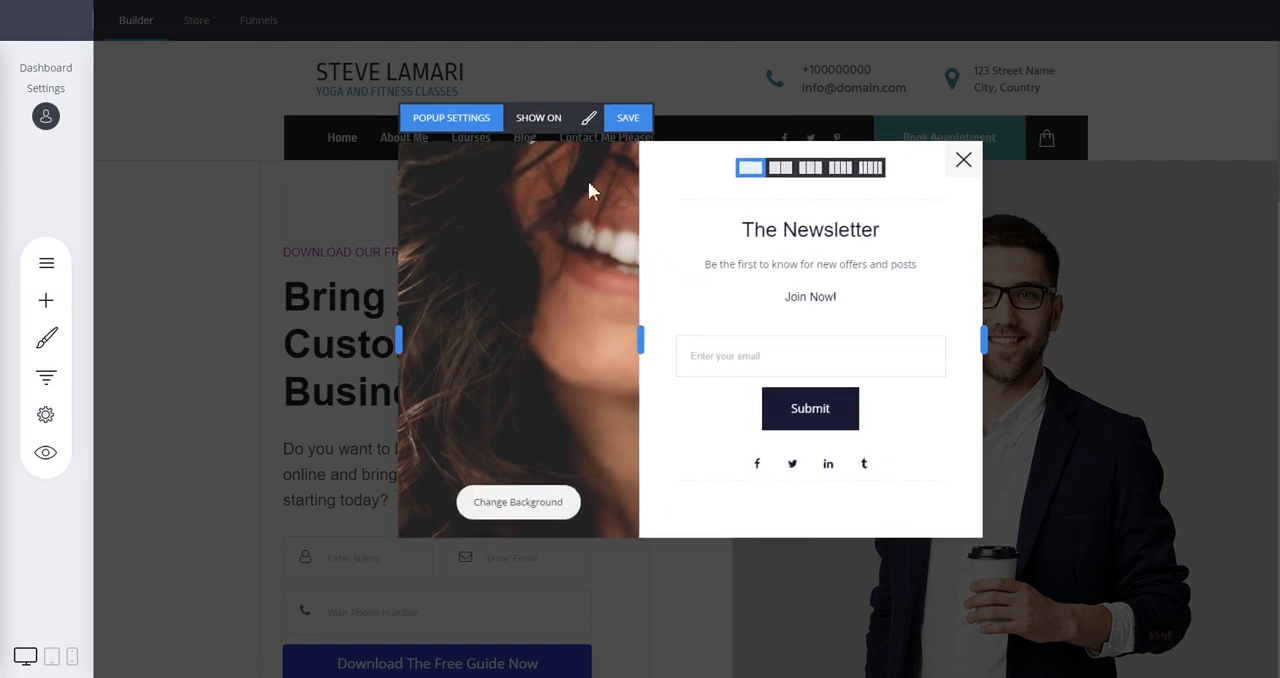
Try the popup content layouts with the photo on the right, top, bottom and center, and return it to the left.
left_click(590, 120)
left_click_drag(643, 100, 306, 106)
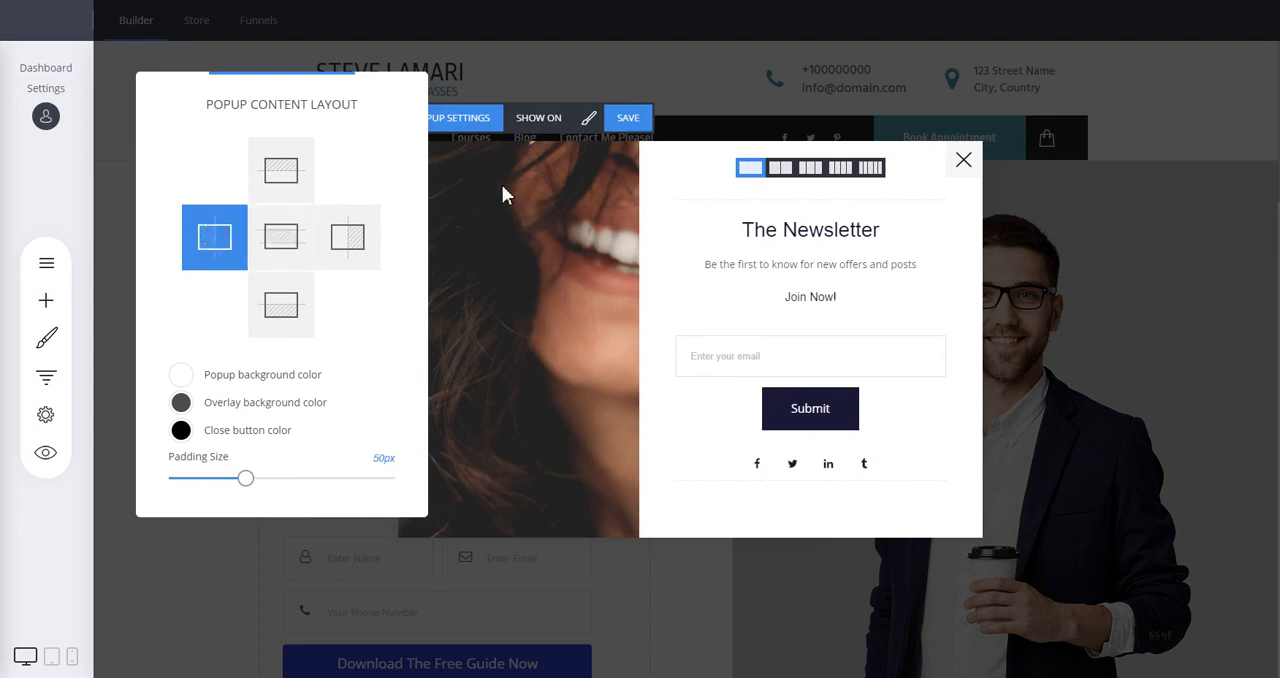
left_click(350, 240)
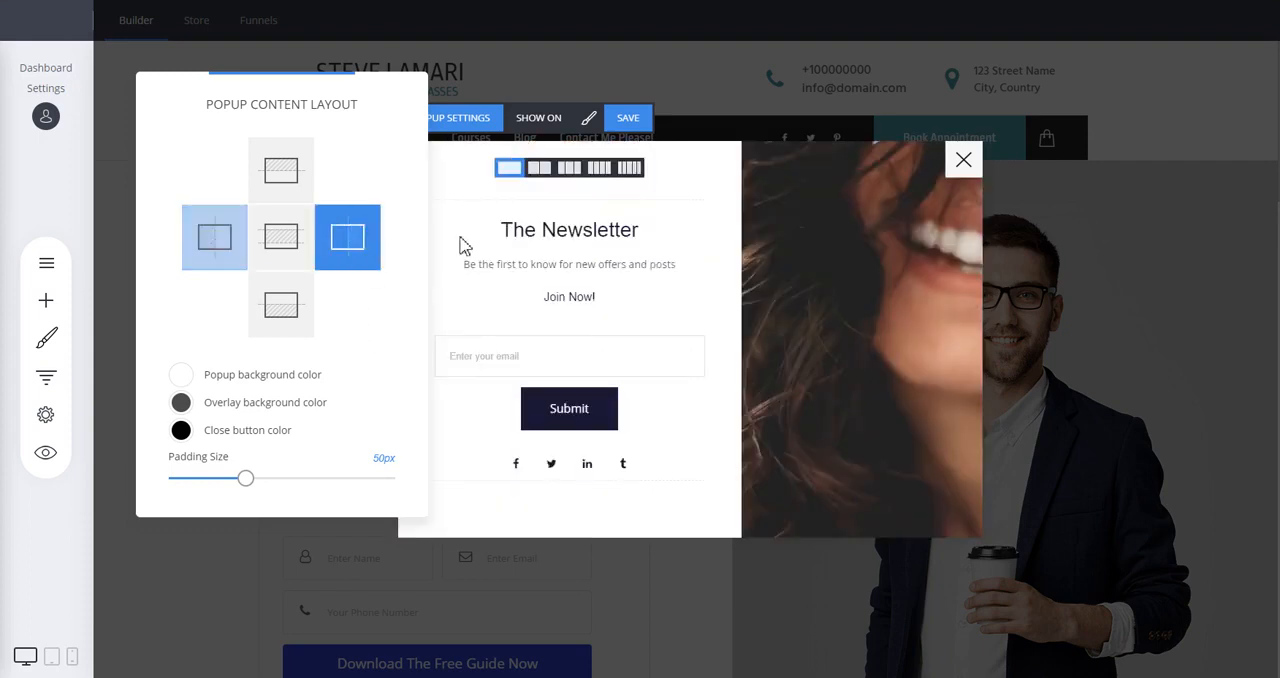
left_click(293, 178)
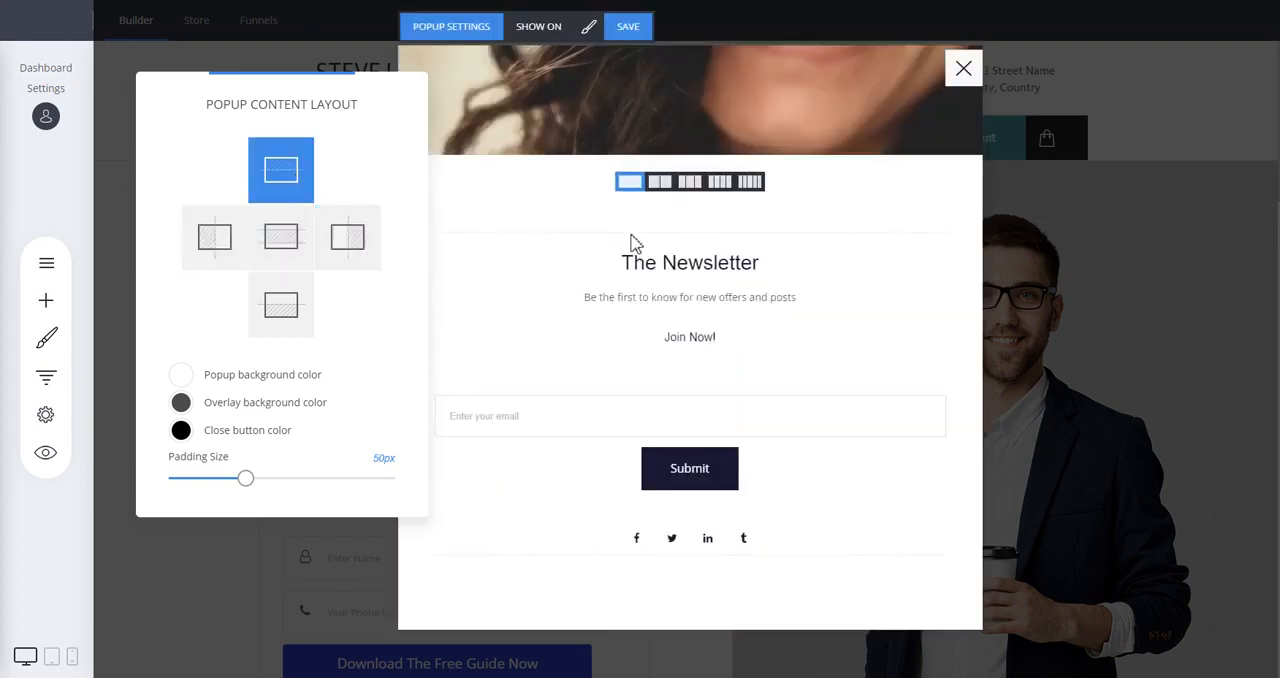
left_click(279, 302)
left_click(286, 241)
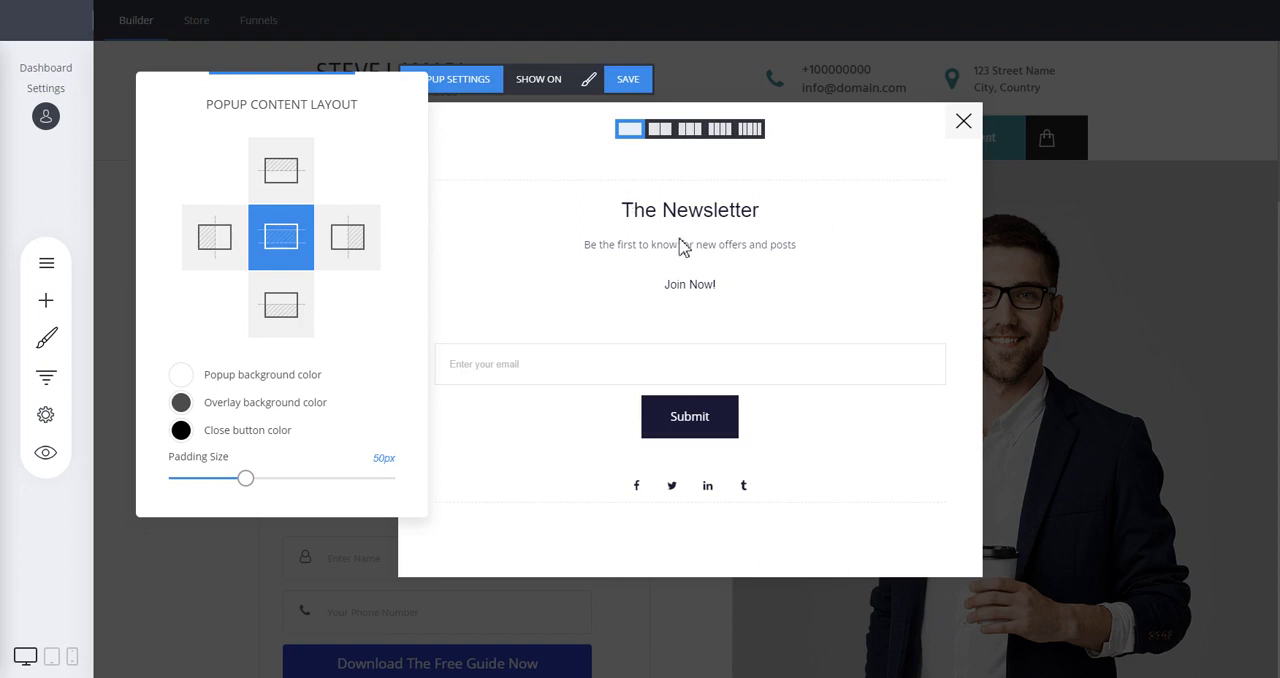
left_click(230, 245)
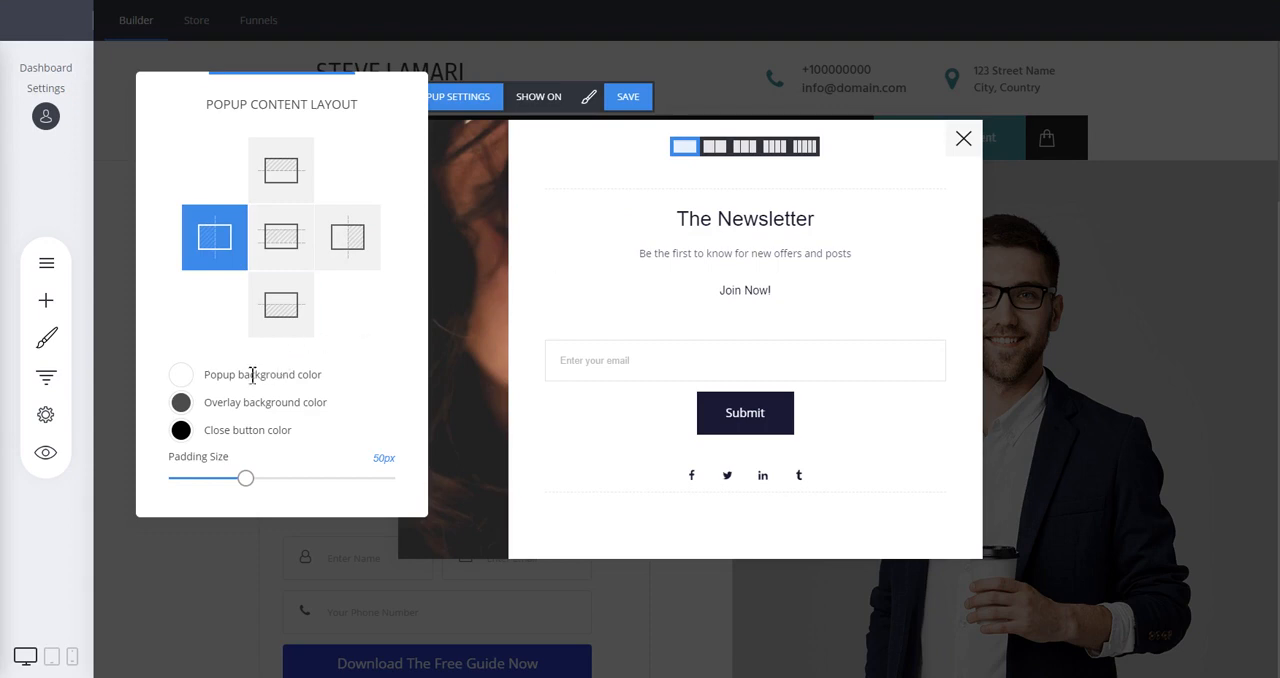
Set the popup background color to a very light lavender.
left_click(182, 377)
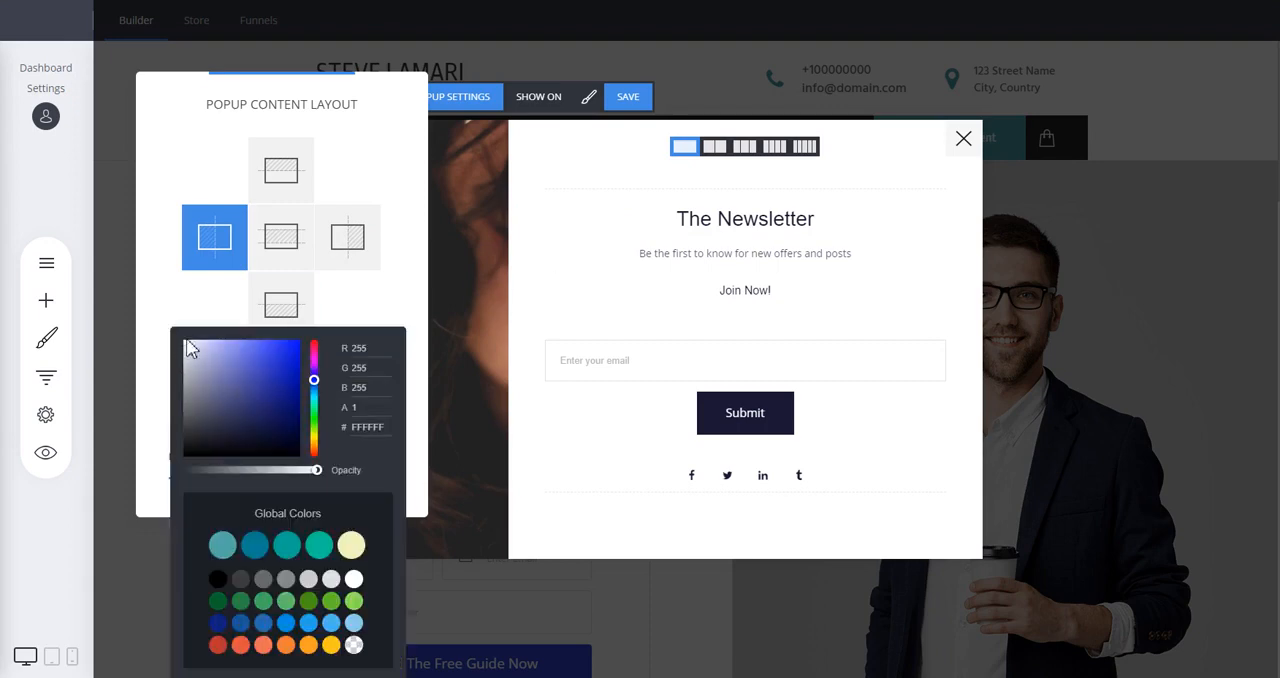
mouse_move(191, 348)
left_mouse_down()
mouse_move(249, 372)
mouse_move(222, 415)
mouse_move(190, 354)
left_mouse_up()
left_click(389, 239)
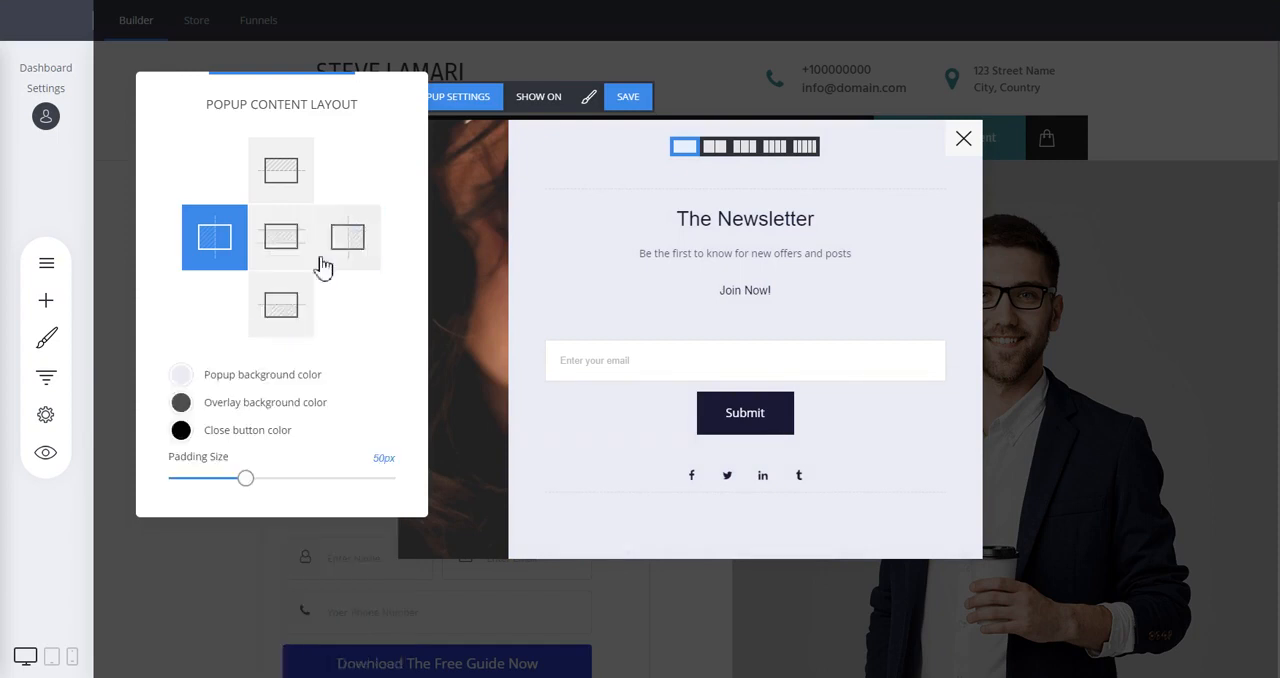
Try a dark blue 282C6C overlay background color and settle on a semi-transparent dark grey.
left_click(181, 403)
left_click_drag(222, 368, 257, 407)
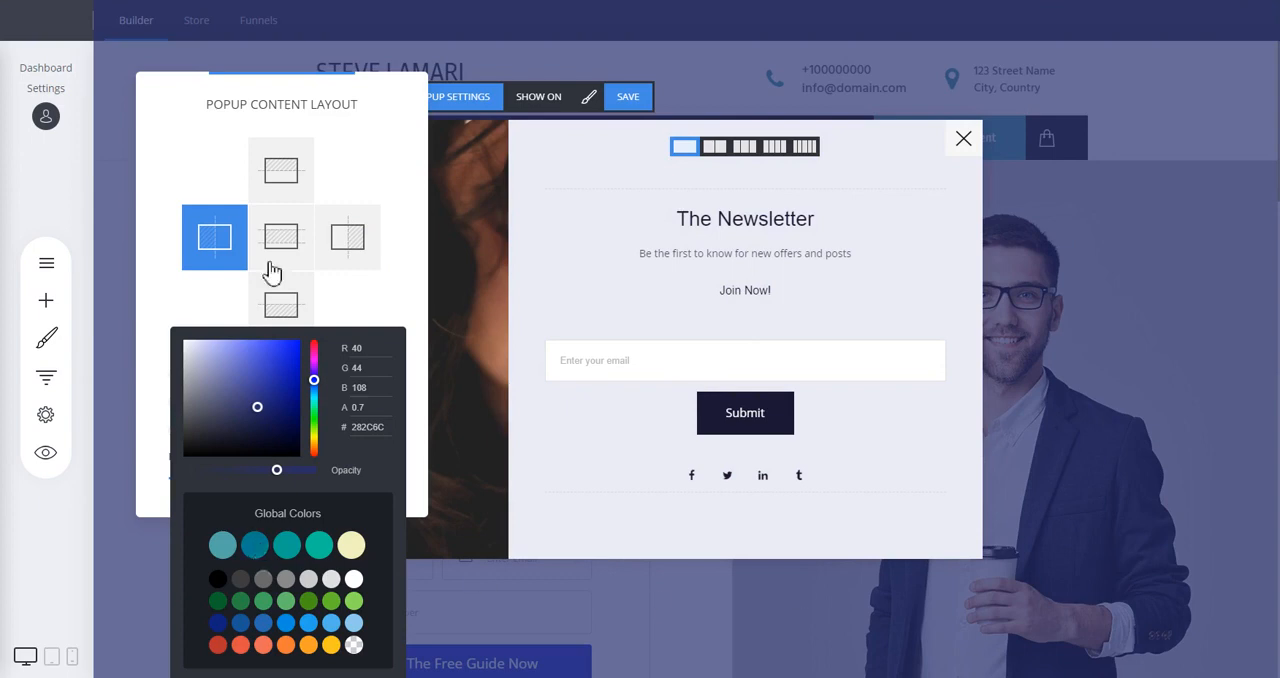
left_click(183, 442)
left_click(358, 326)
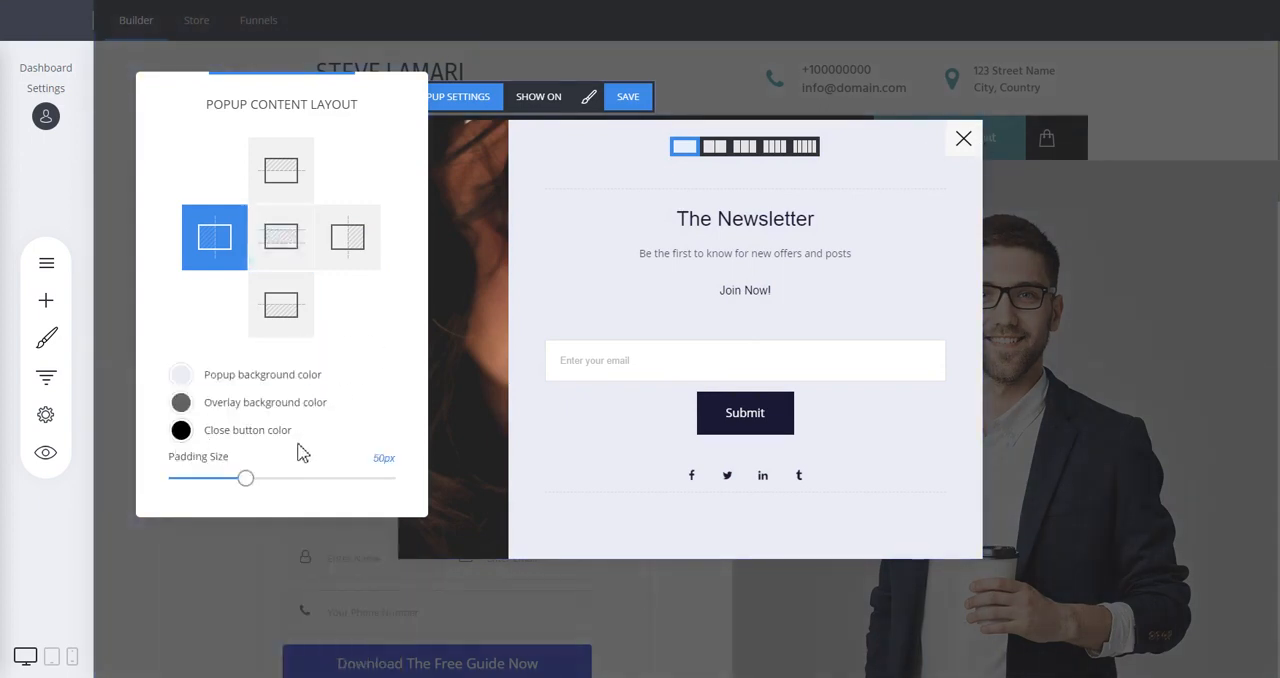
Set the popup's padding size to 41px and widen its photo area.
mouse_move(245, 478)
left_mouse_down()
mouse_move(385, 484)
mouse_move(218, 488)
mouse_move(232, 480)
left_mouse_up()
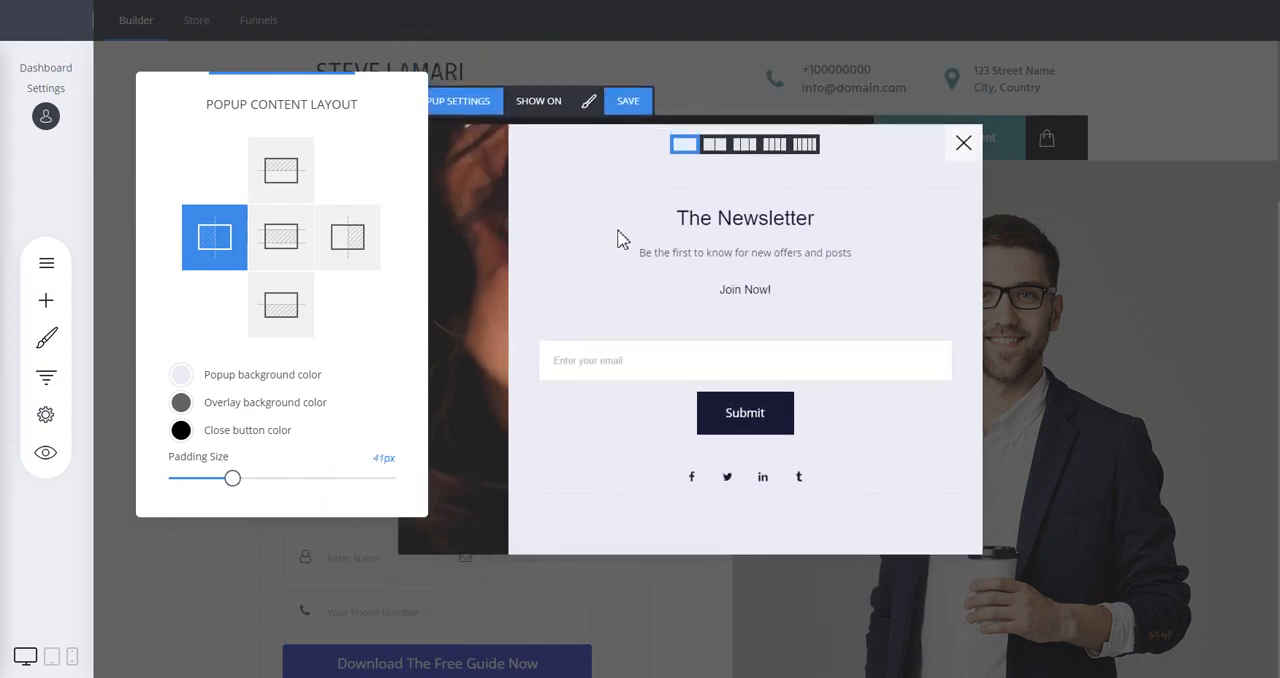
left_click(563, 195)
left_click_drag(517, 312, 615, 325)
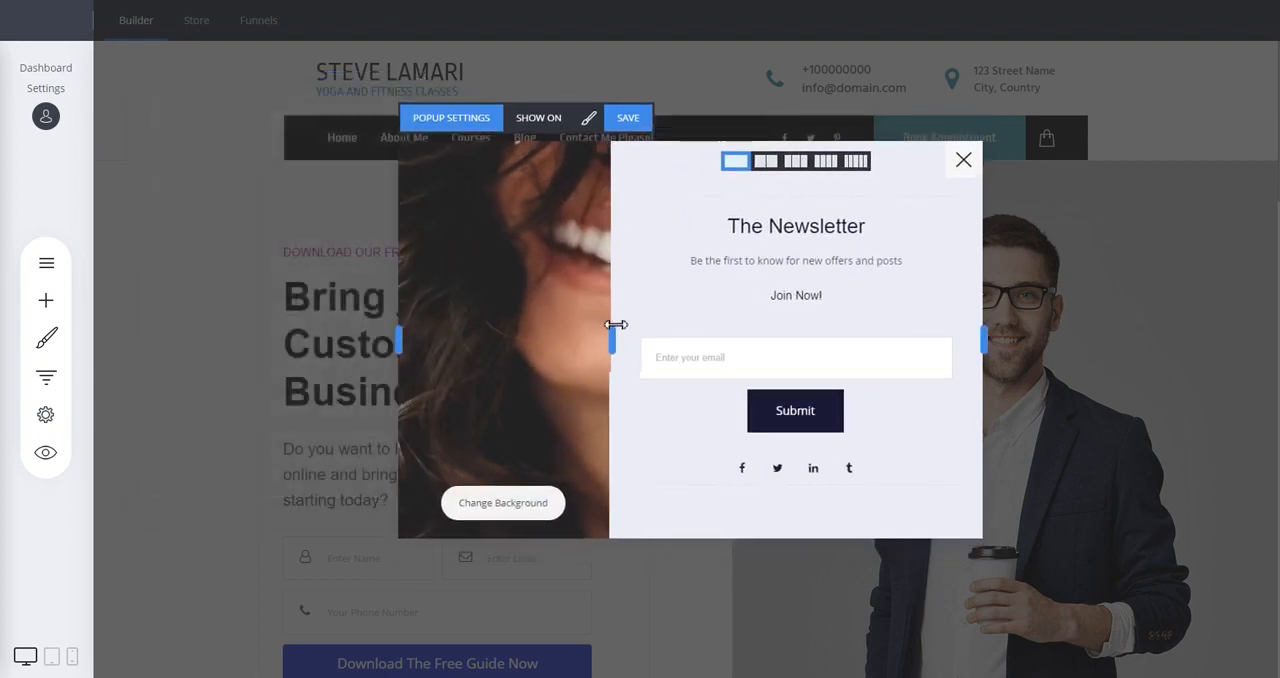
Try the bottom-right and bottom-left corner popup positions, and set the popup to fill the whole page.
left_click(450, 125)
left_click_drag(663, 86, 323, 50)
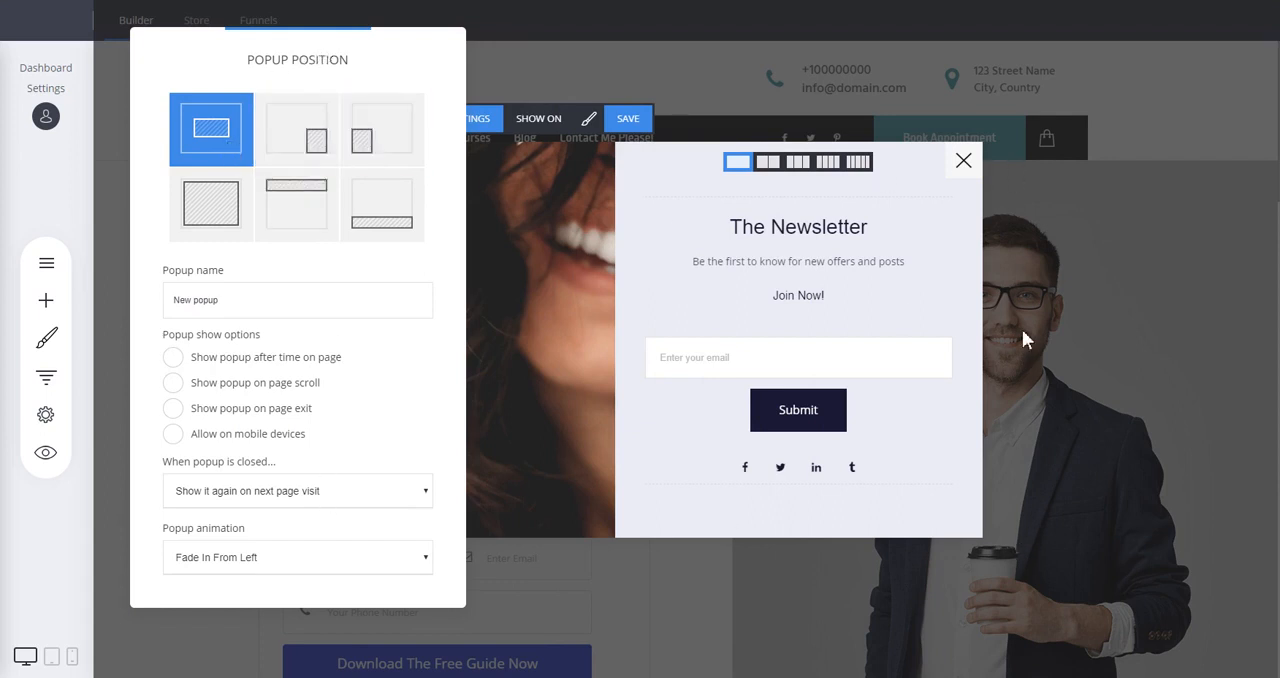
left_click(305, 134)
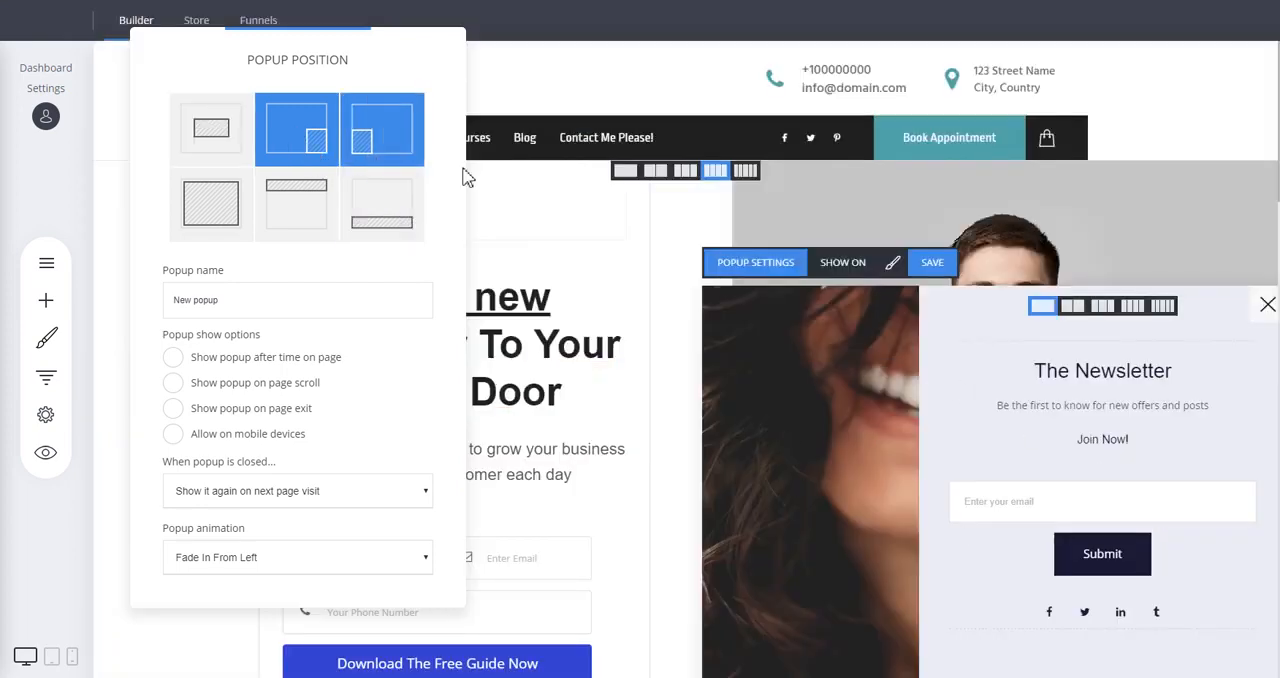
left_click(405, 142)
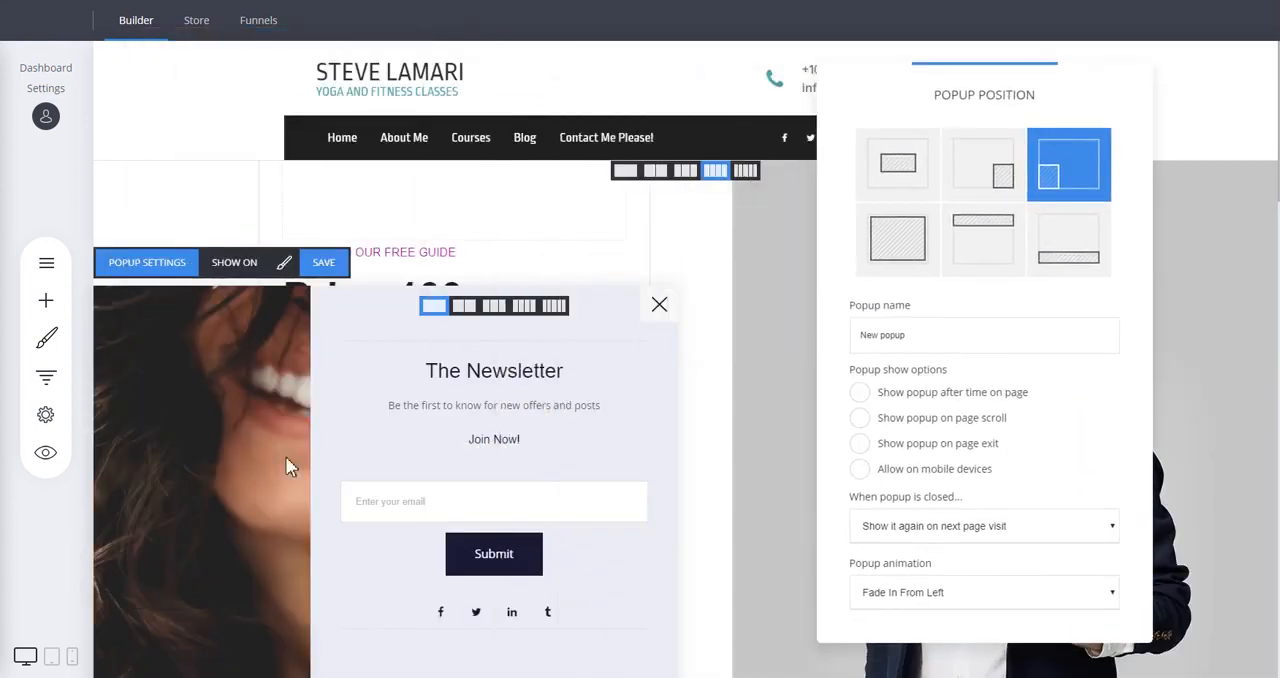
left_click(905, 251)
left_click(609, 146)
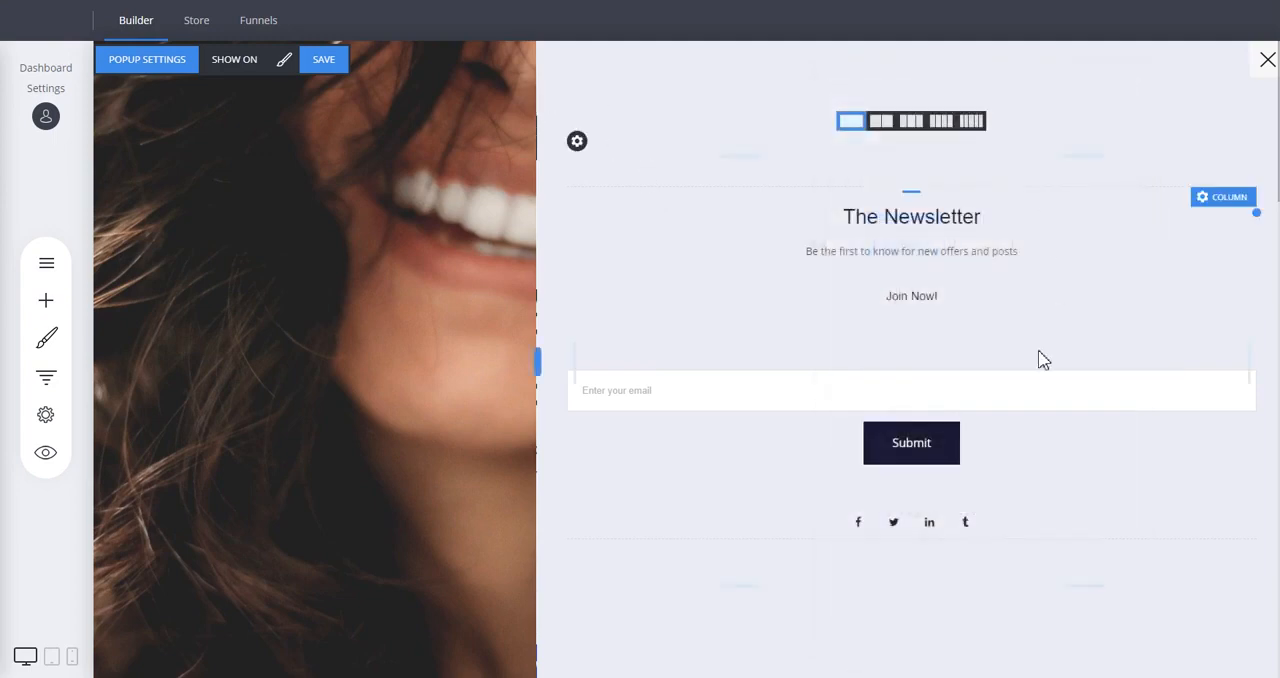
Try the top-bar and bottom-bar popup positions, and place the popup in the centre of the page.
left_click(160, 59)
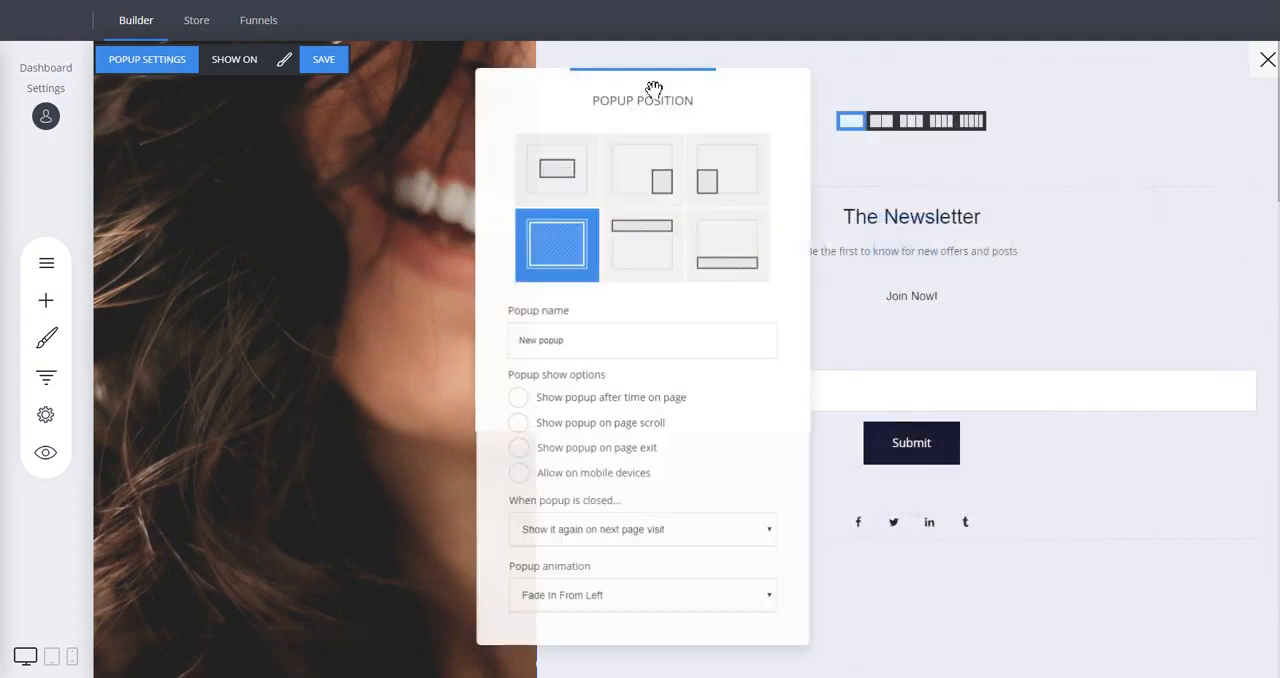
left_click(666, 257)
left_click(741, 258)
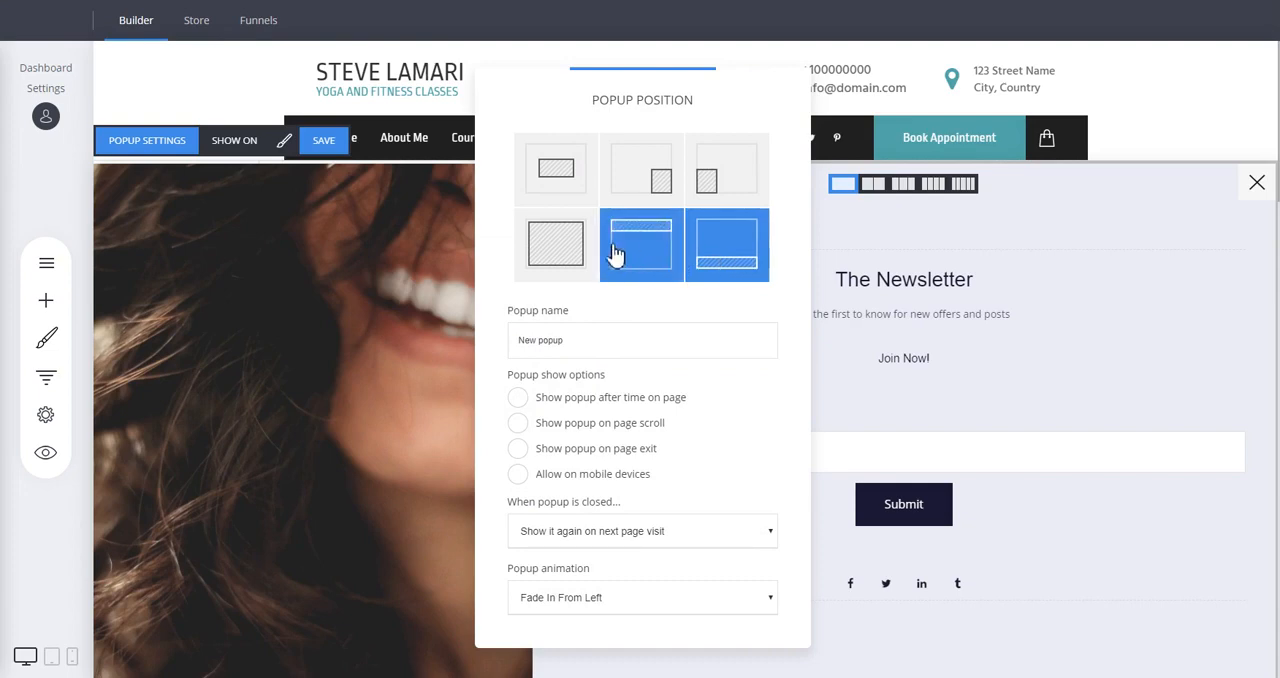
left_click(551, 191)
left_click_drag(690, 100, 351, 55)
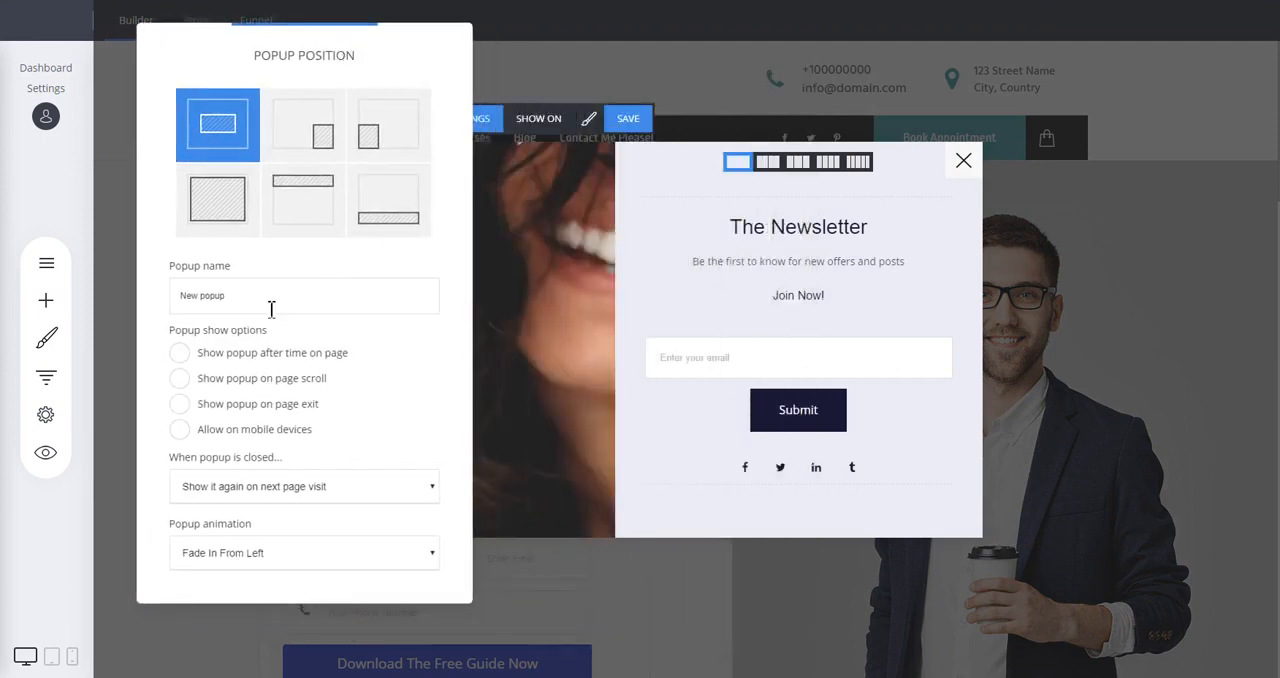
Try showing the popup after time on page and on page scroll, and review the options for when it is closed.
left_click_drag(271, 309, 177, 291)
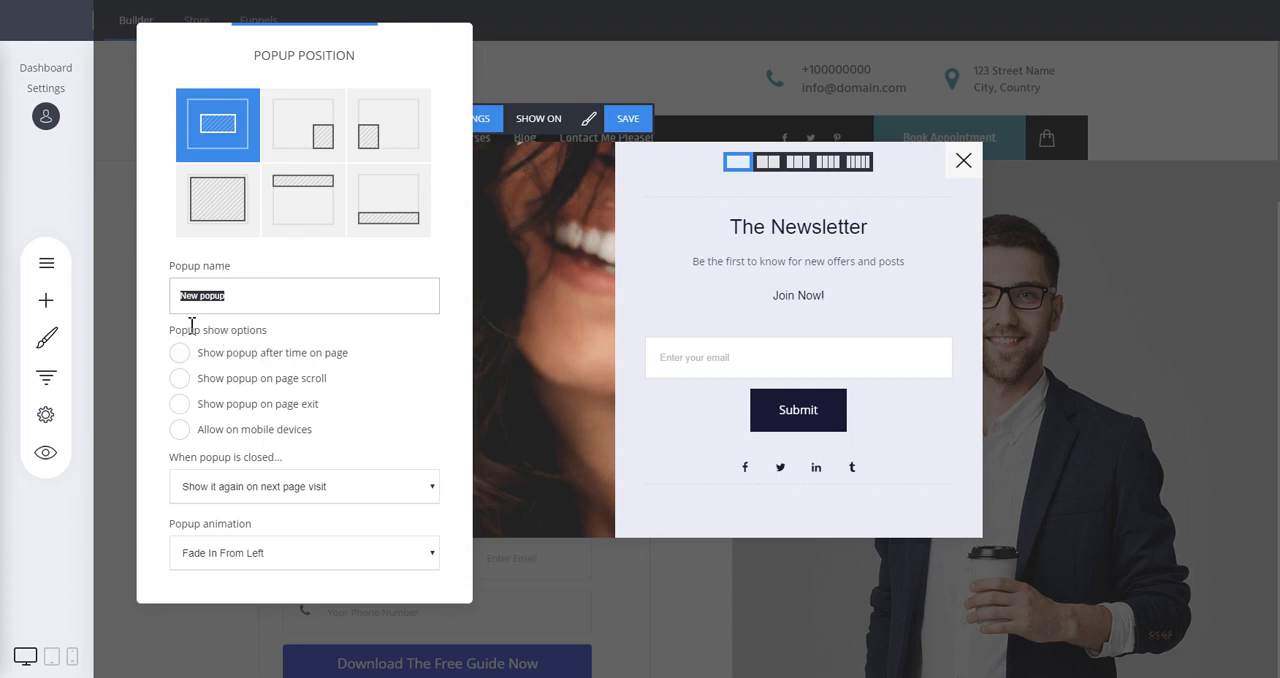
left_click(334, 358)
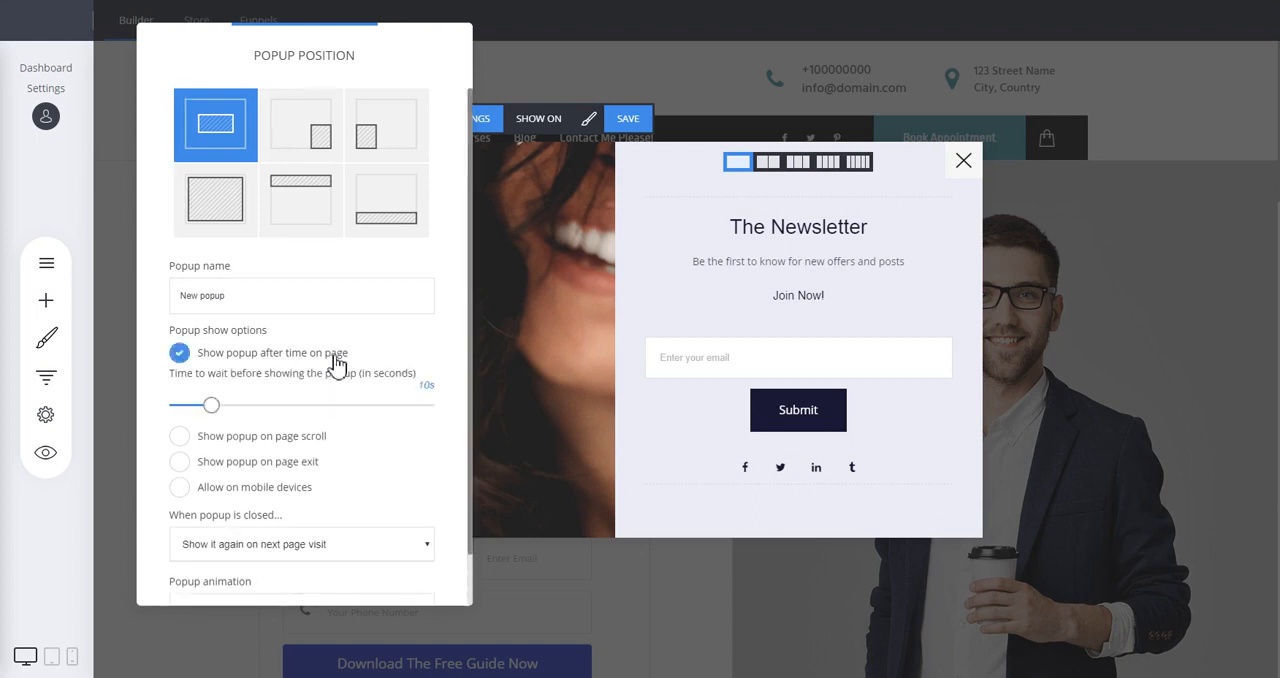
left_click(336, 362)
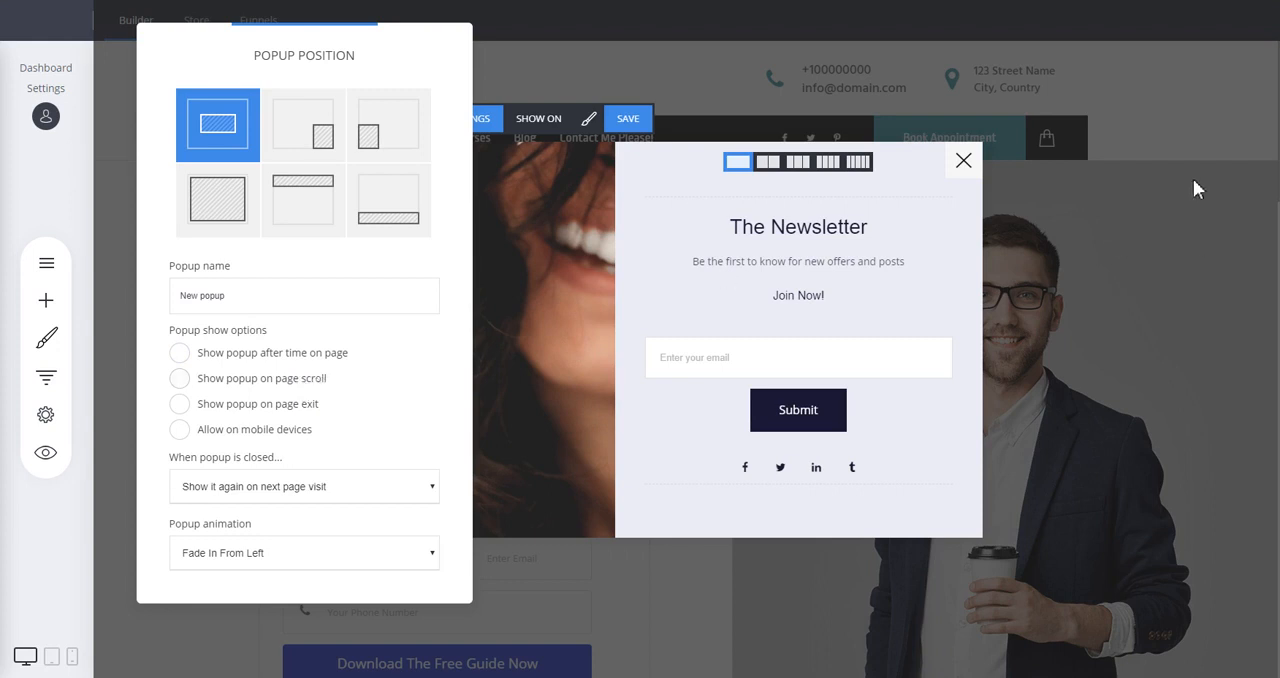
left_click(294, 379)
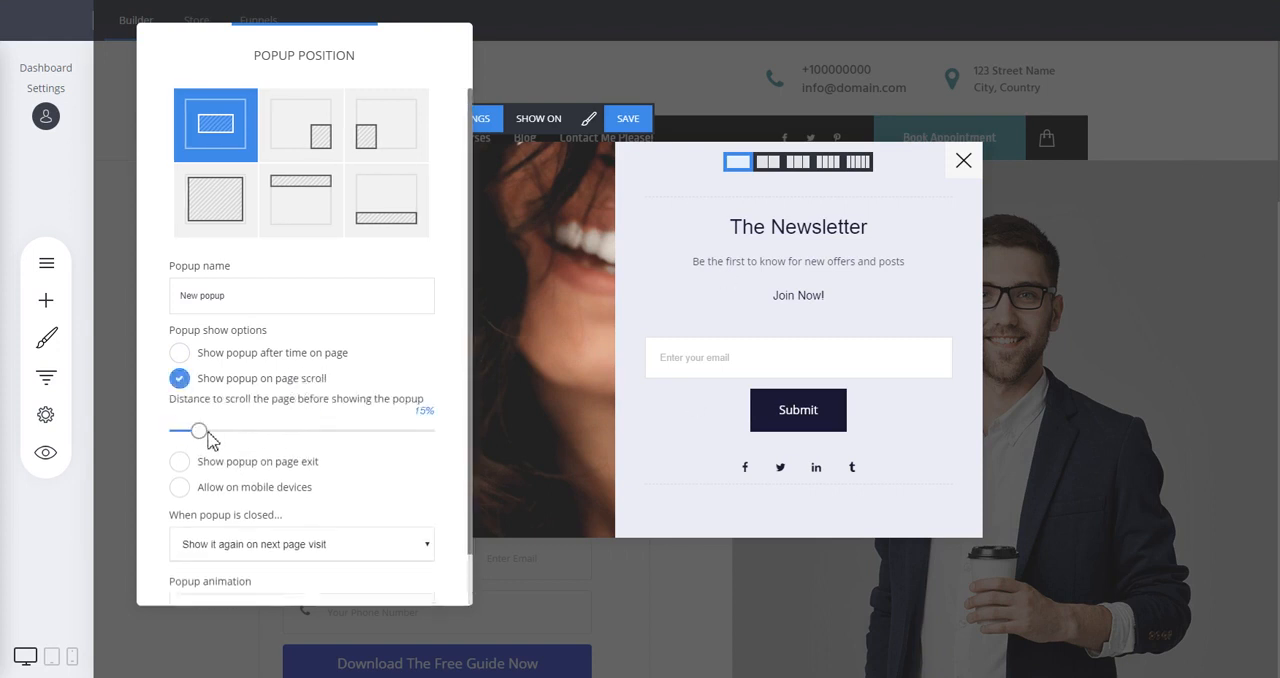
left_click(221, 381)
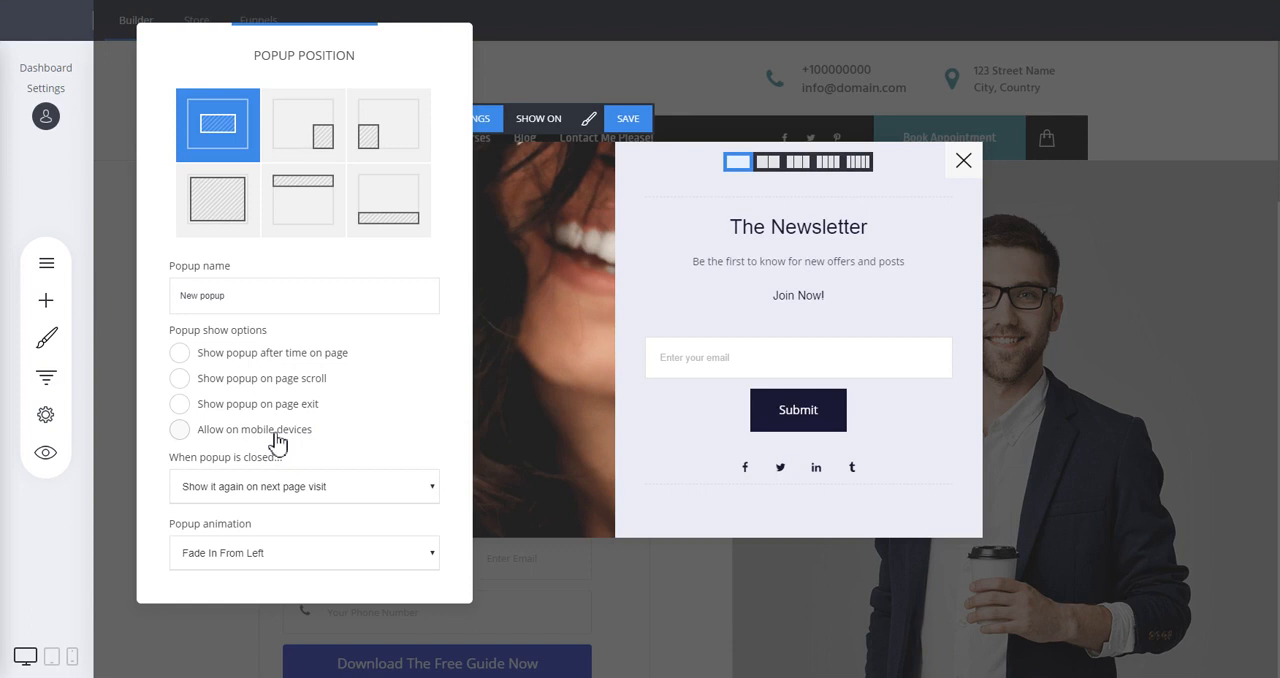
left_click(290, 490)
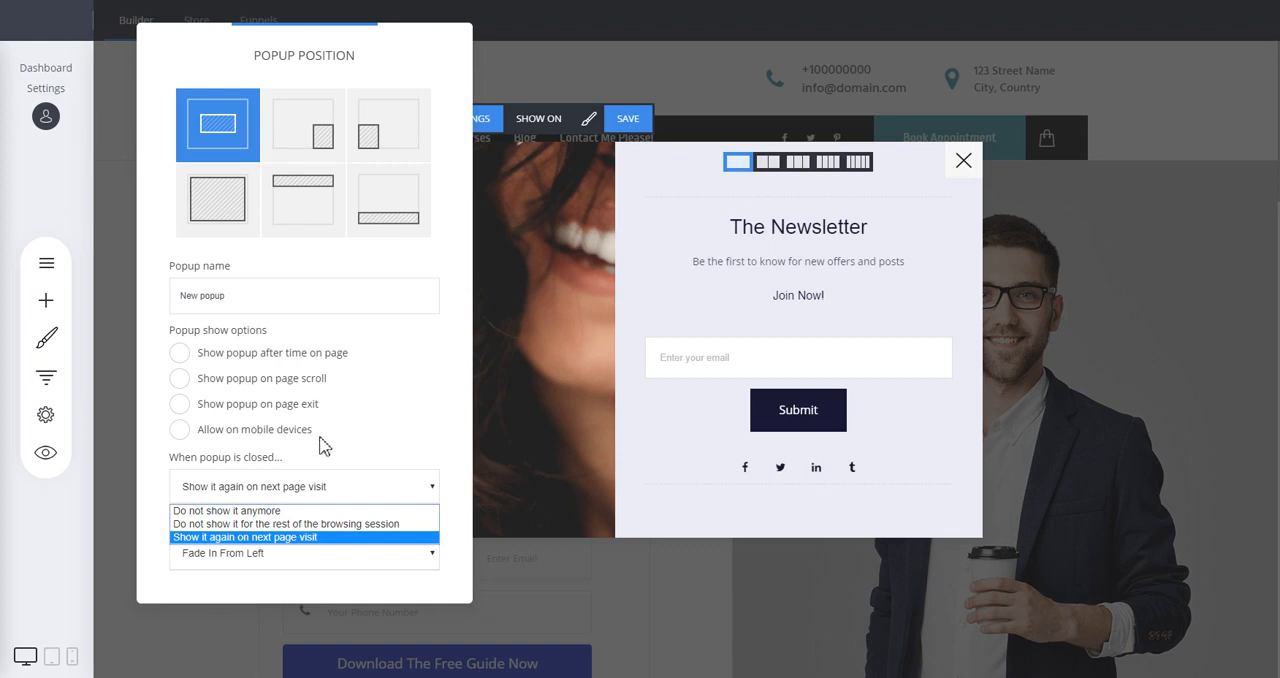
left_click(390, 478)
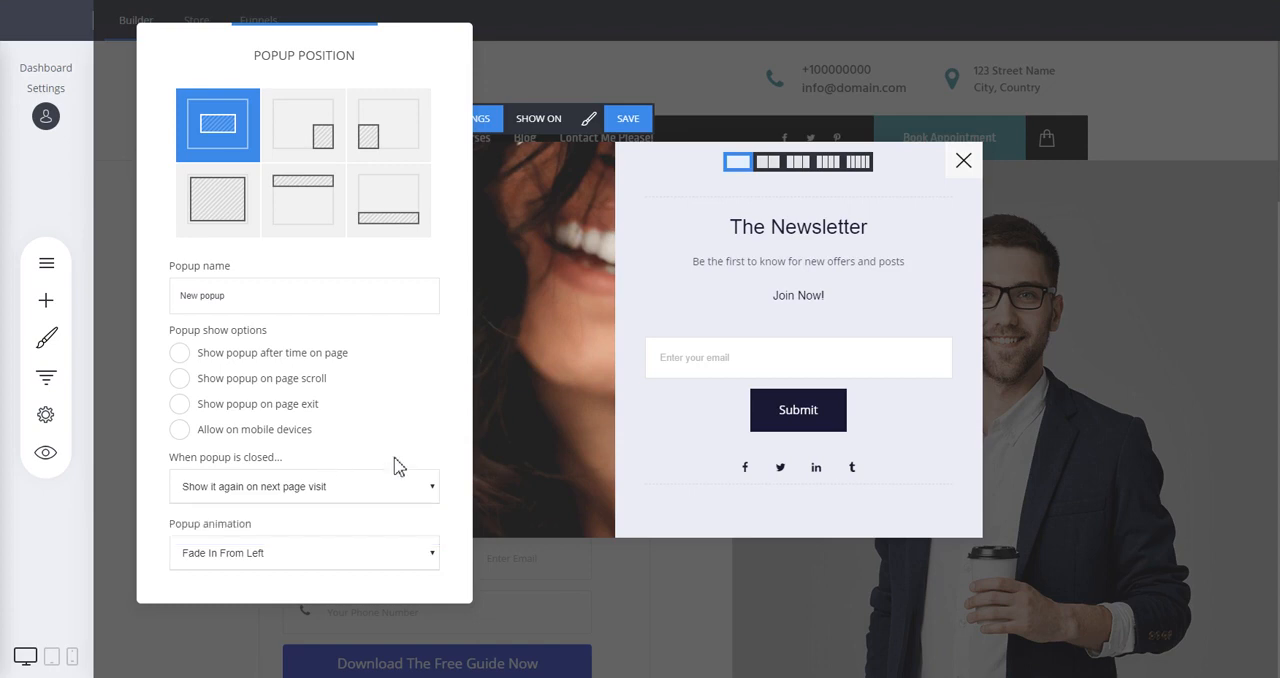
Try the Fade in & Scale, 3D Flip Horizontal and 3D Flip Vertical popup animations, and return to Fade In From Left.
left_click(268, 557)
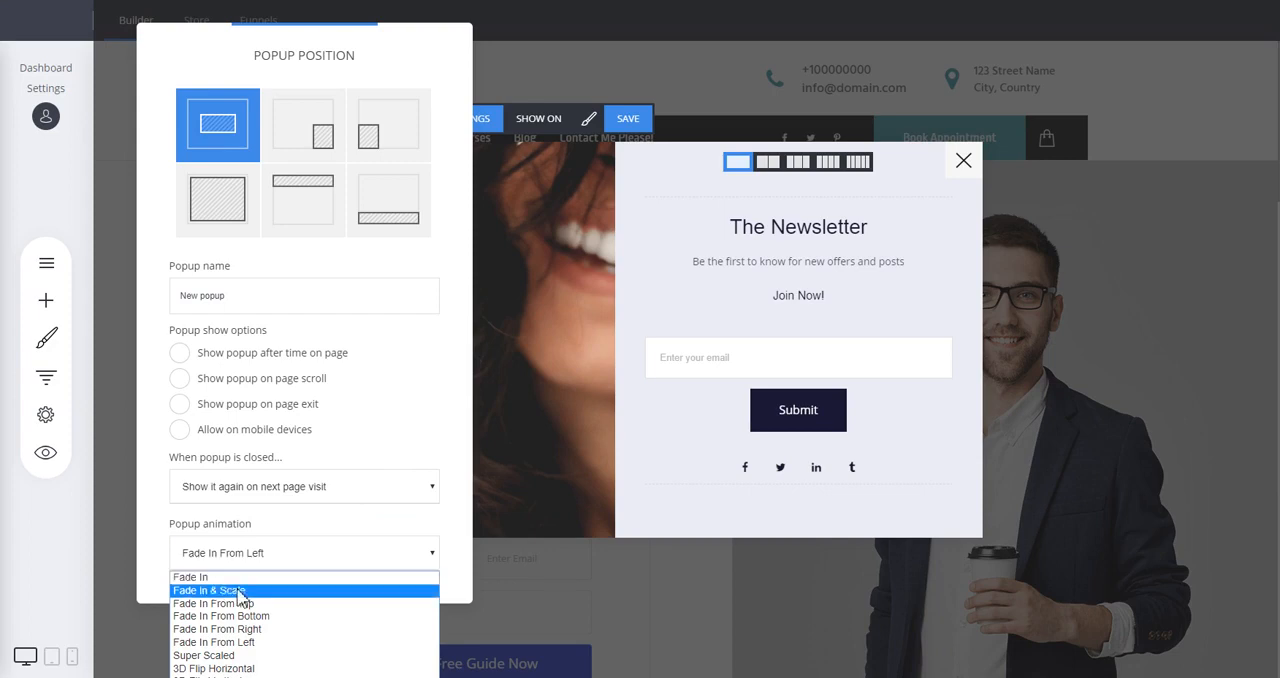
left_click(232, 589)
right_click(239, 589)
left_click(189, 566)
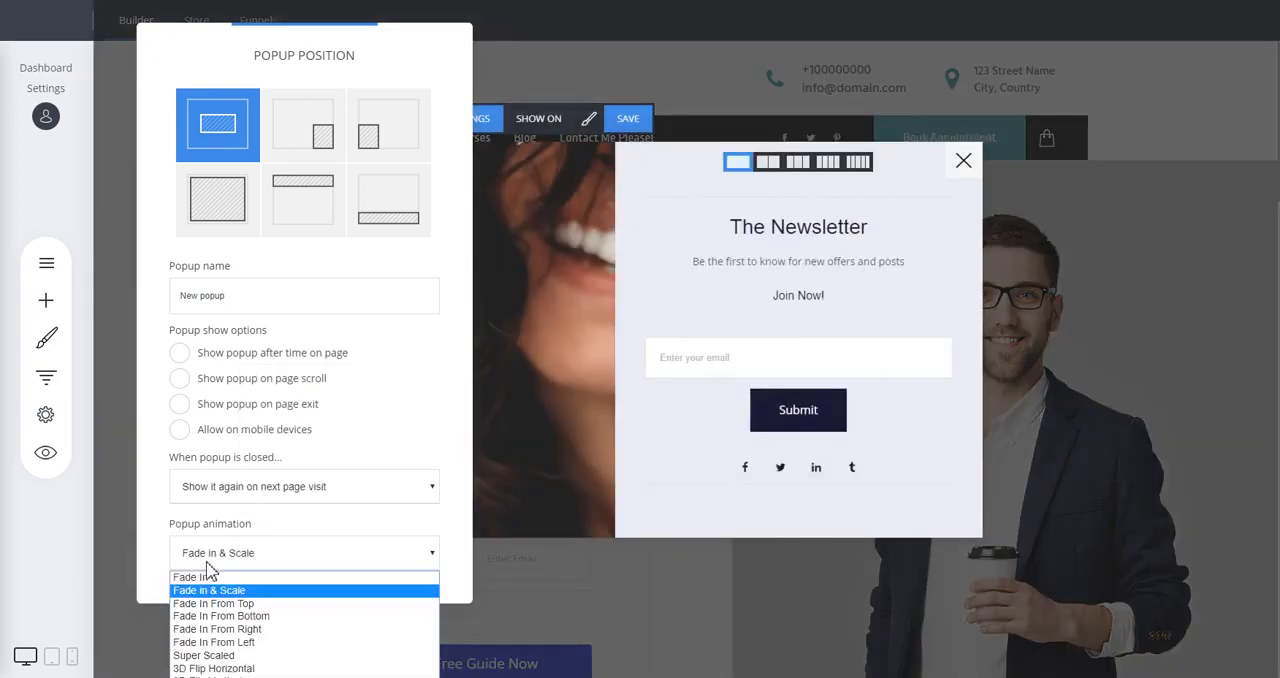
left_click(229, 669)
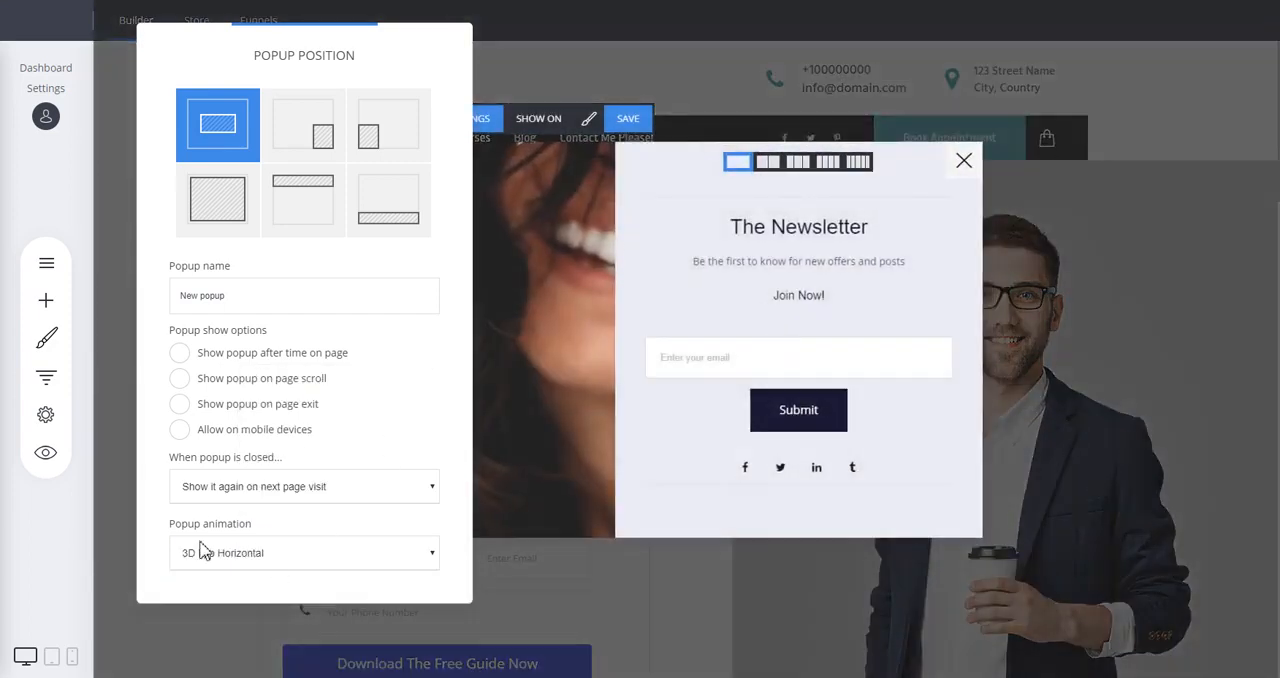
left_click(214, 555)
left_click(214, 676)
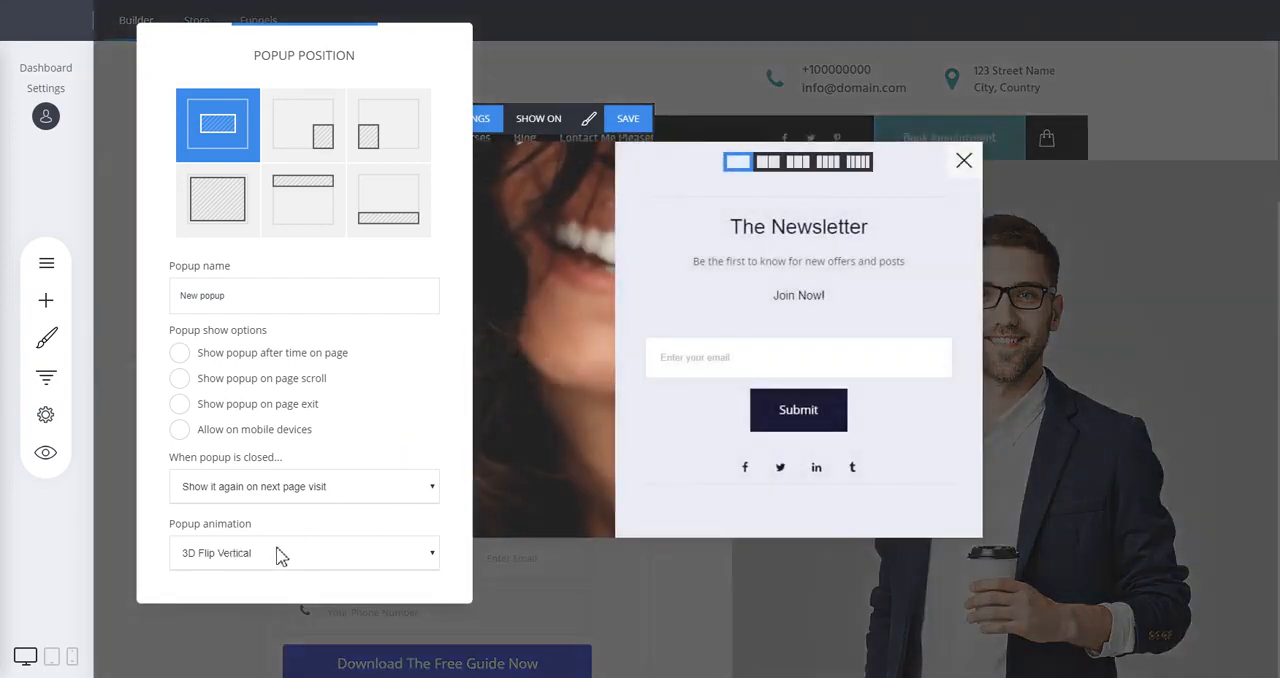
left_click(281, 557)
left_click(214, 641)
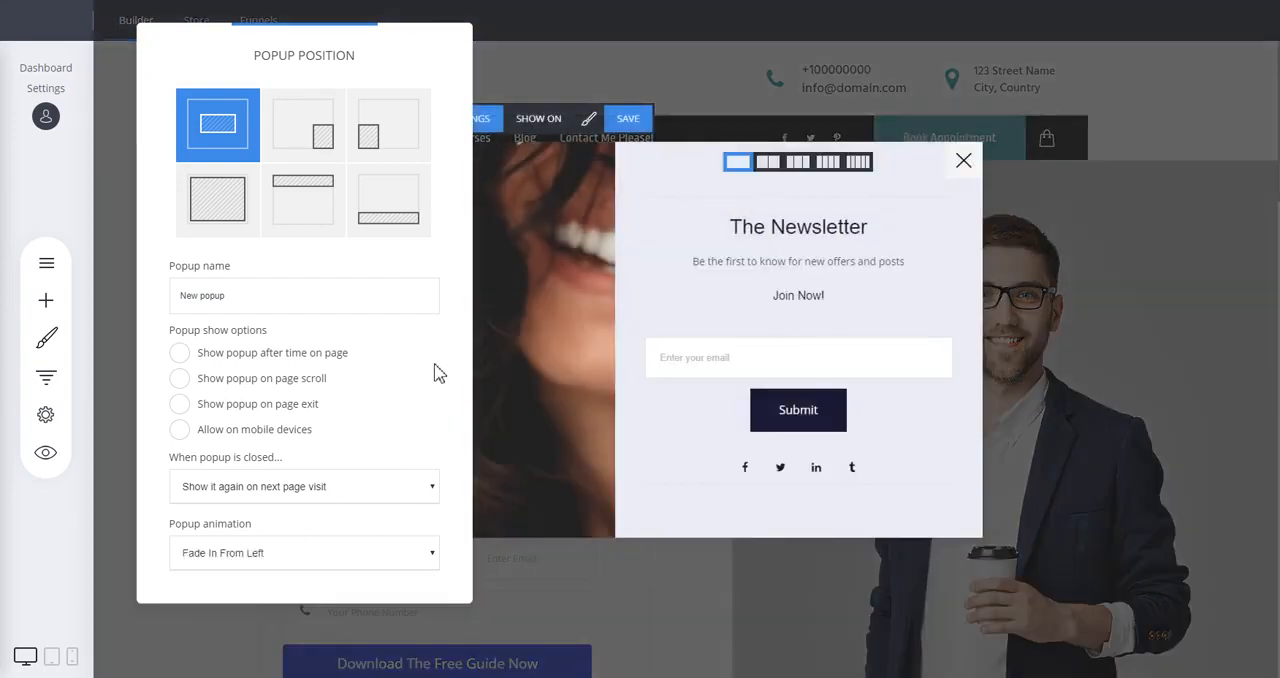
left_click(630, 285)
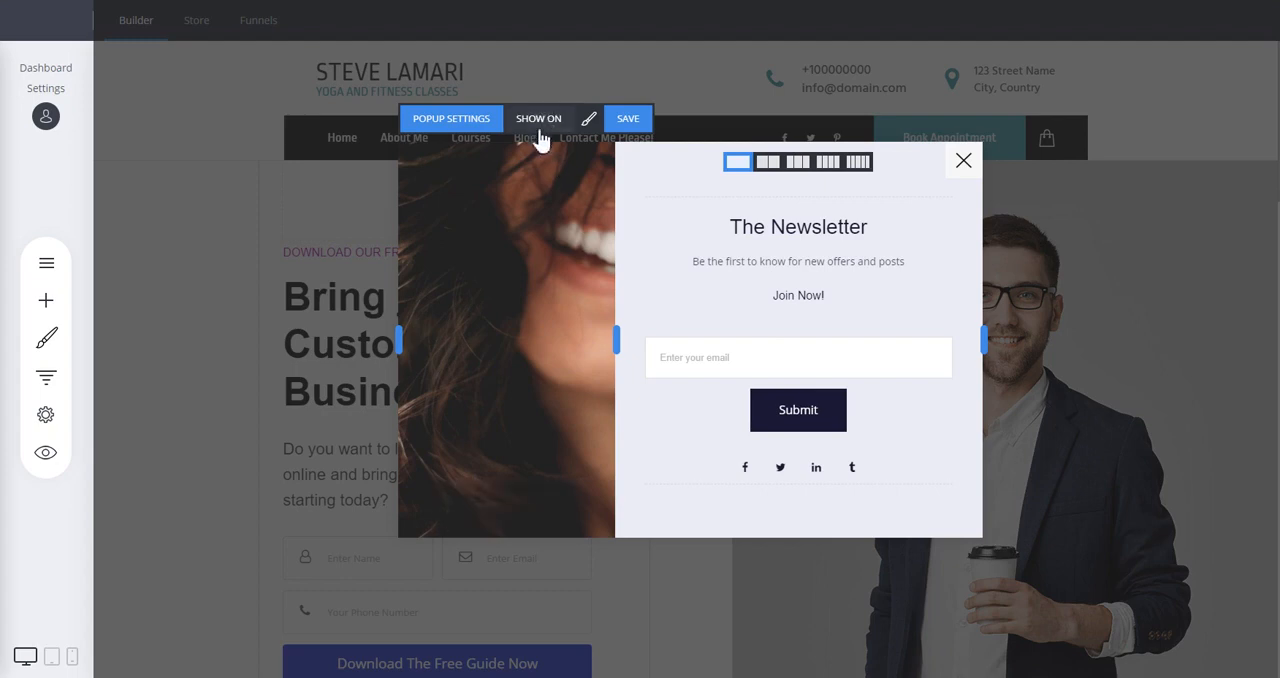
Examine the list of pages the popup can be shown on, leaving without selecting any.
left_click(455, 121)
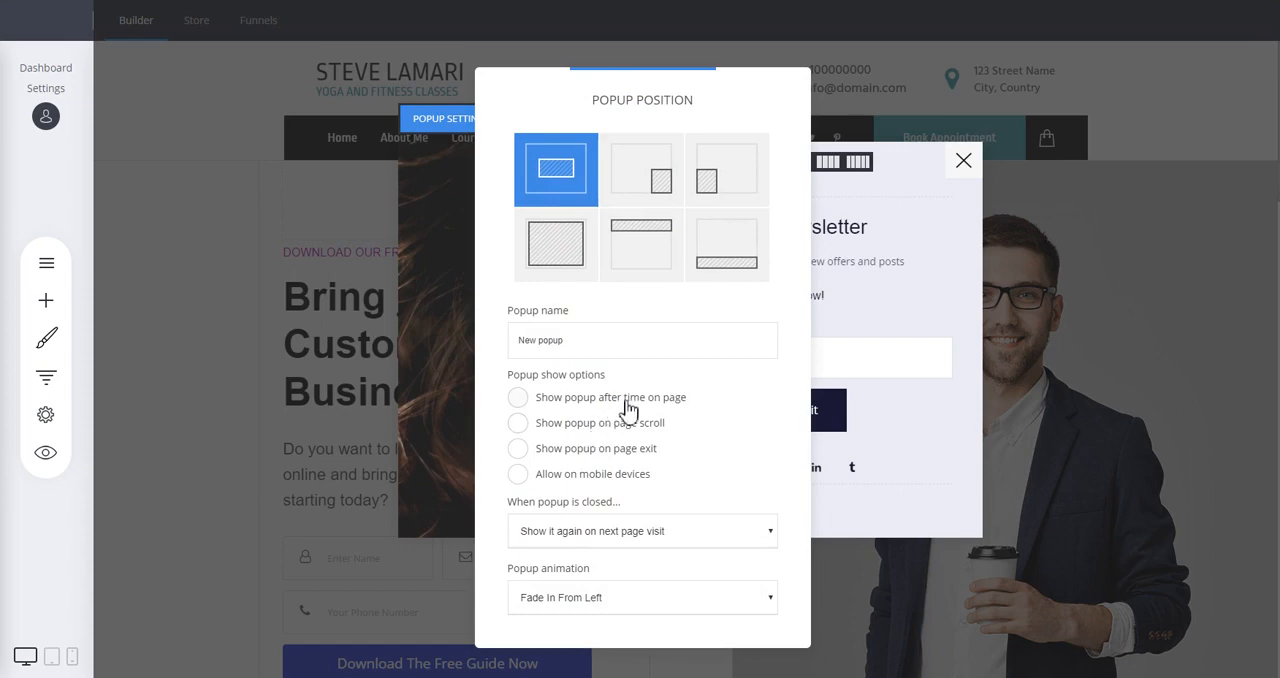
left_click(446, 336)
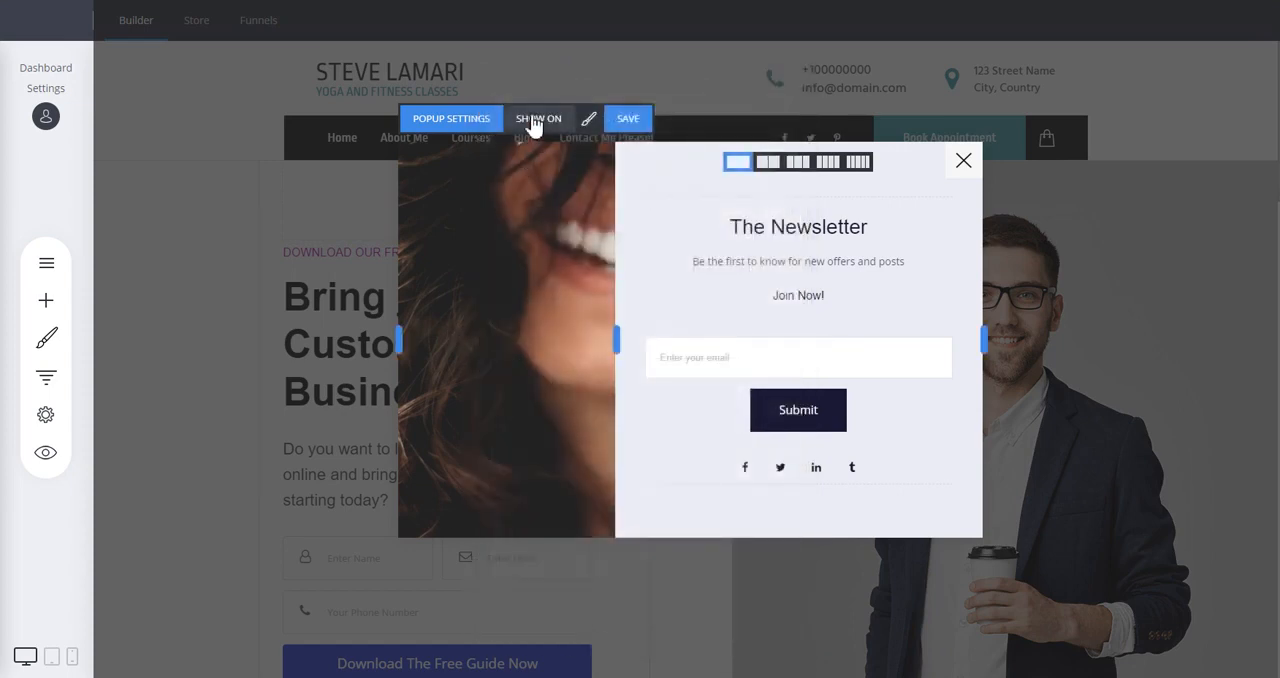
left_click(533, 120)
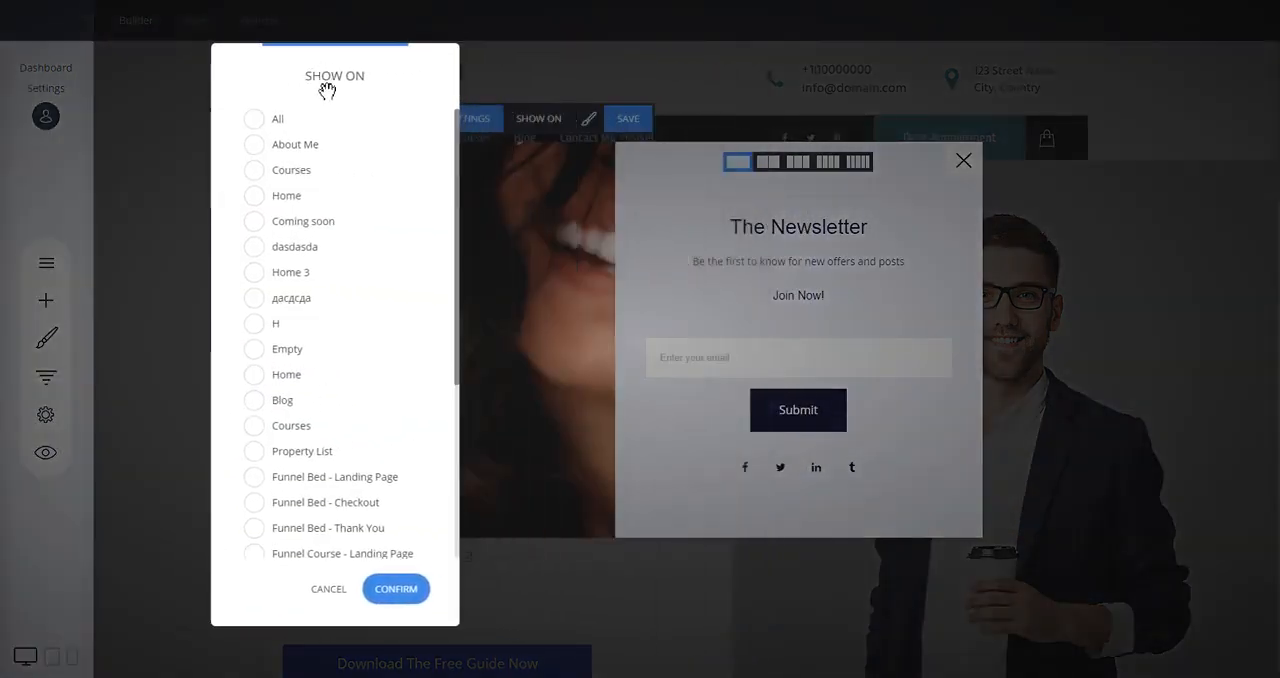
scroll(362, 212, "down", 3)
scroll(375, 415, "up", 4)
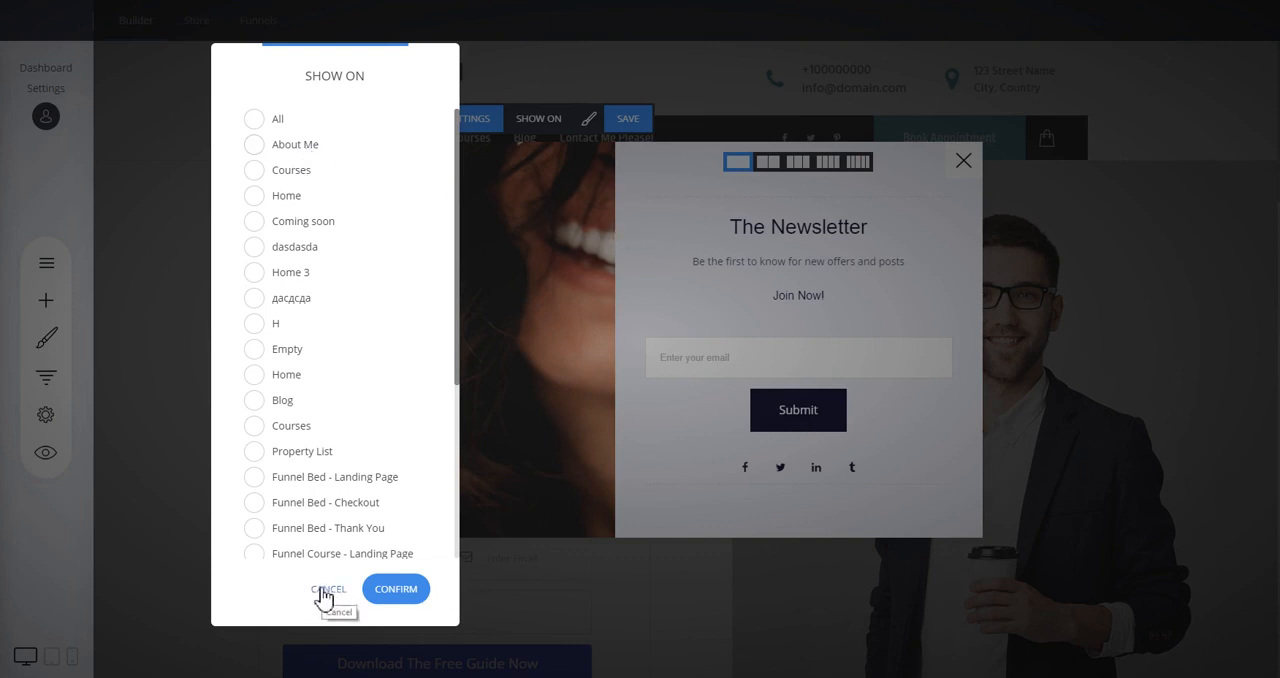
left_click(322, 592)
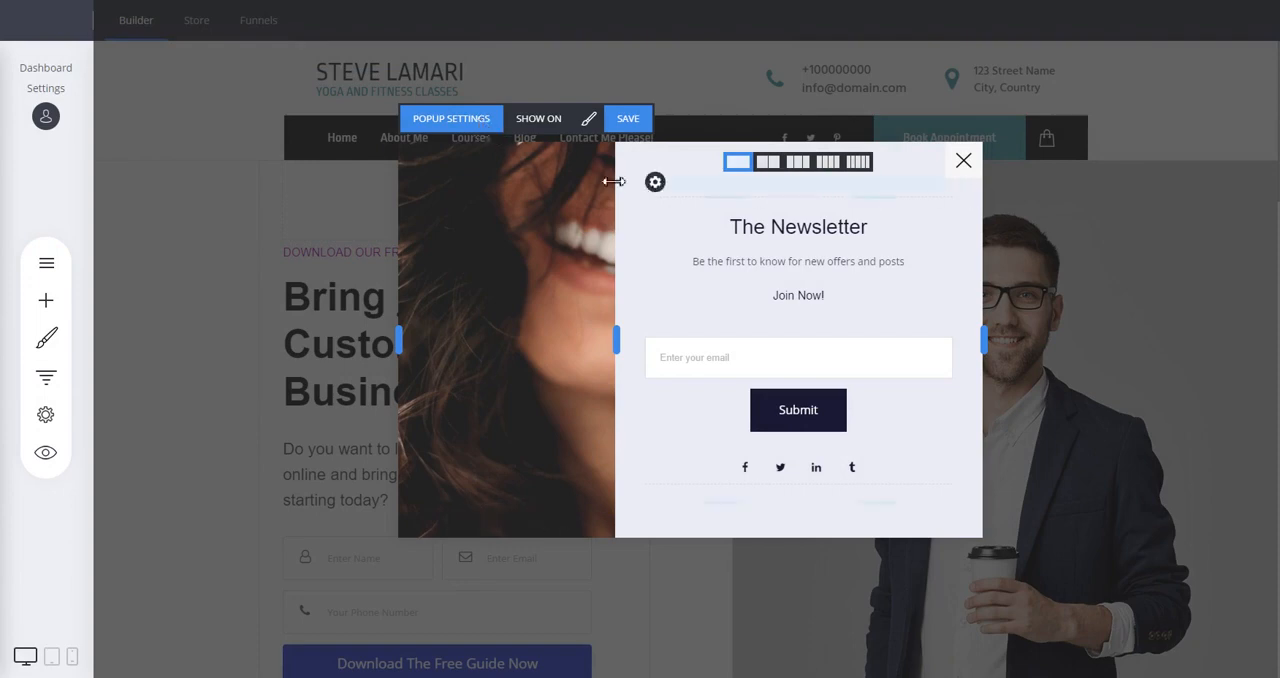
Rename the popup to Test Popup, save it and close it.
left_click(468, 120)
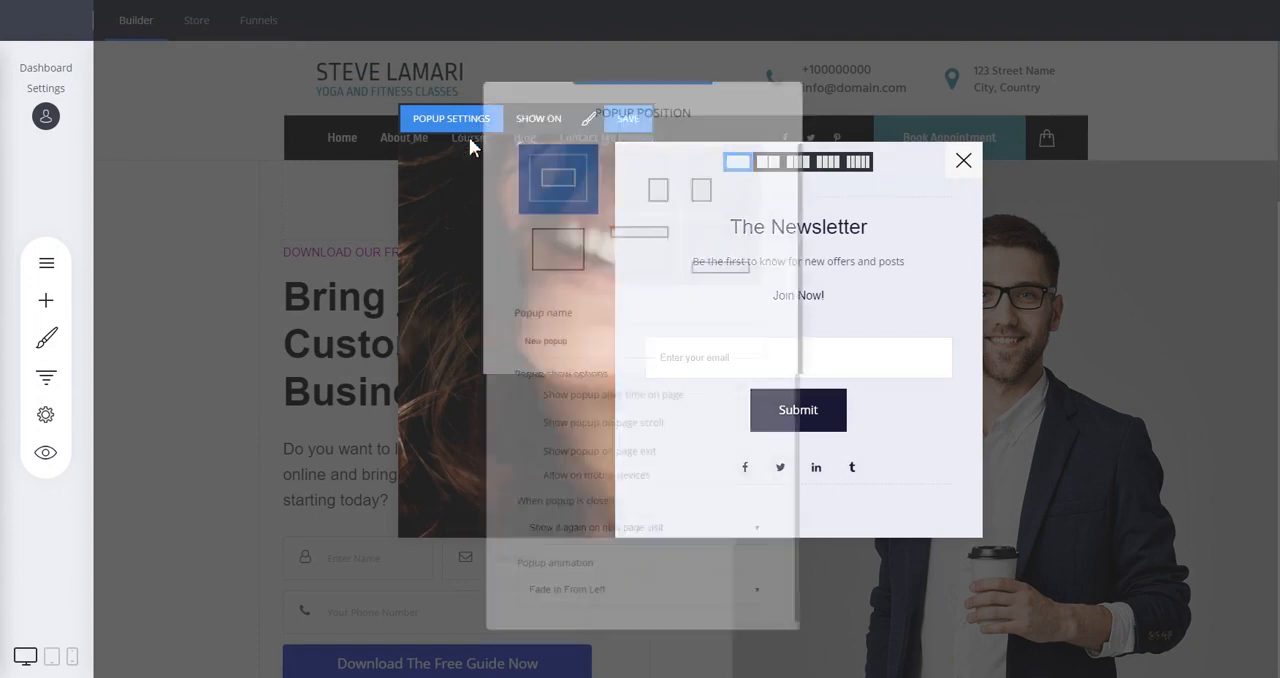
type("T")
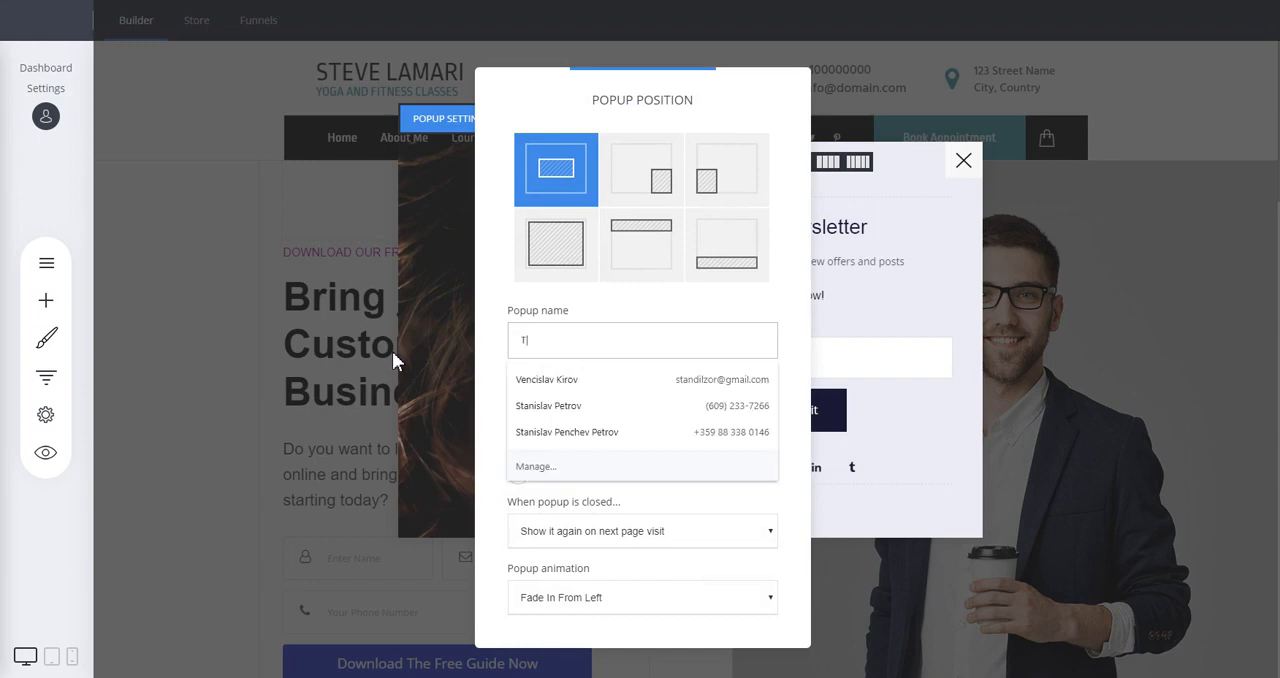
type("est Popup")
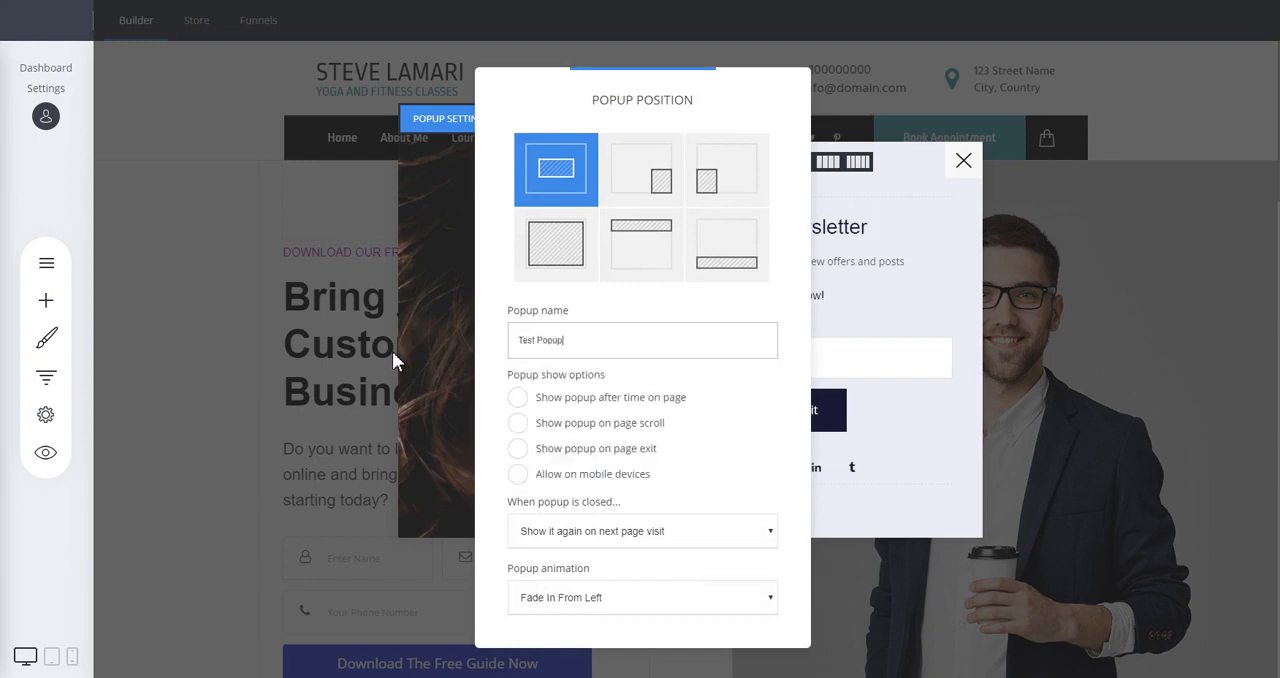
left_click(980, 280)
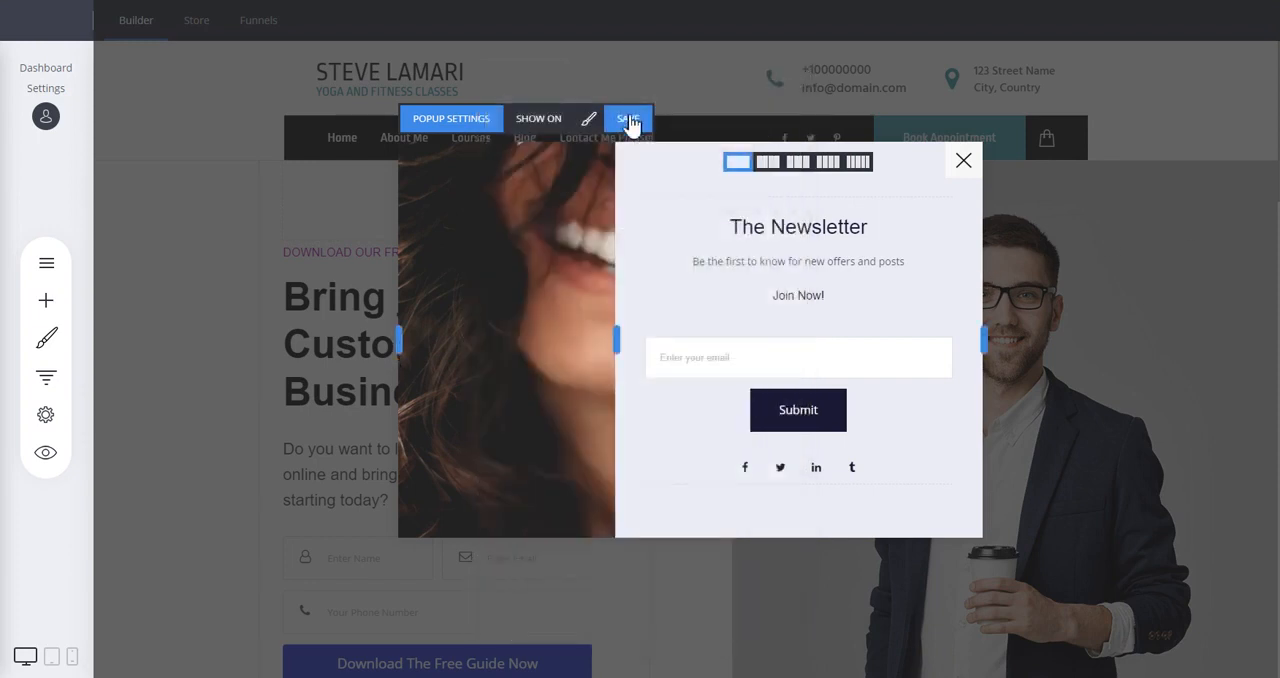
left_click(628, 118)
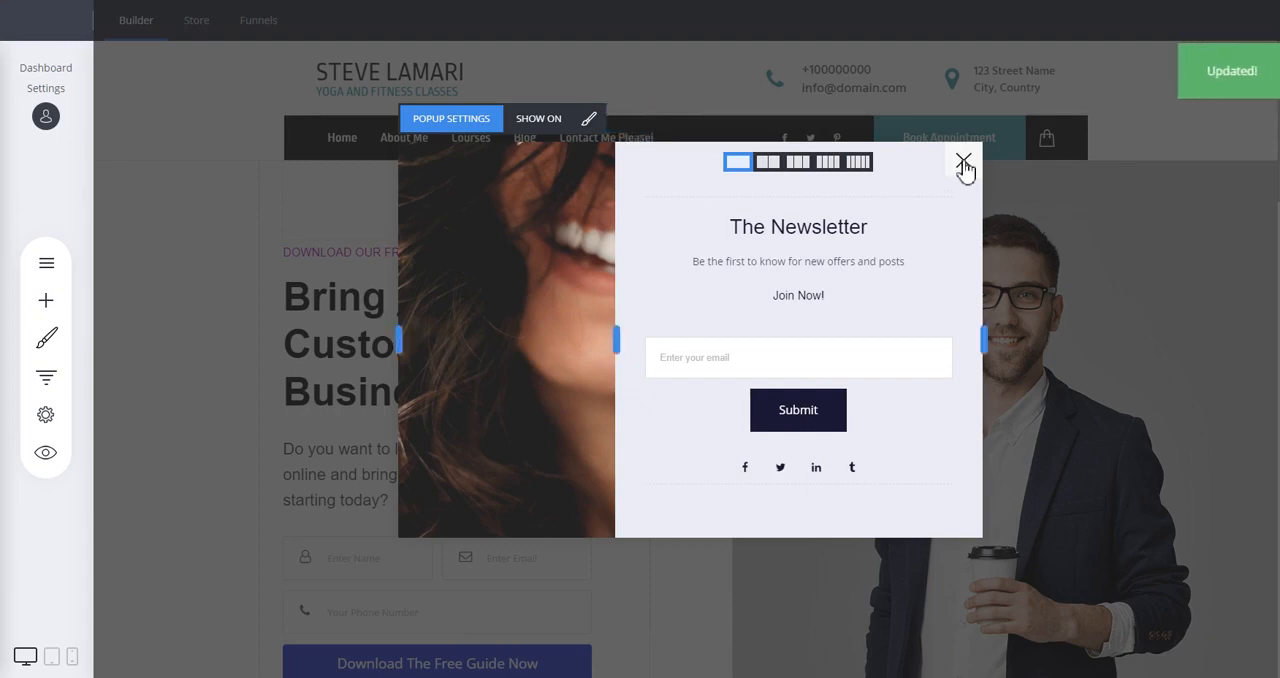
left_click(963, 163)
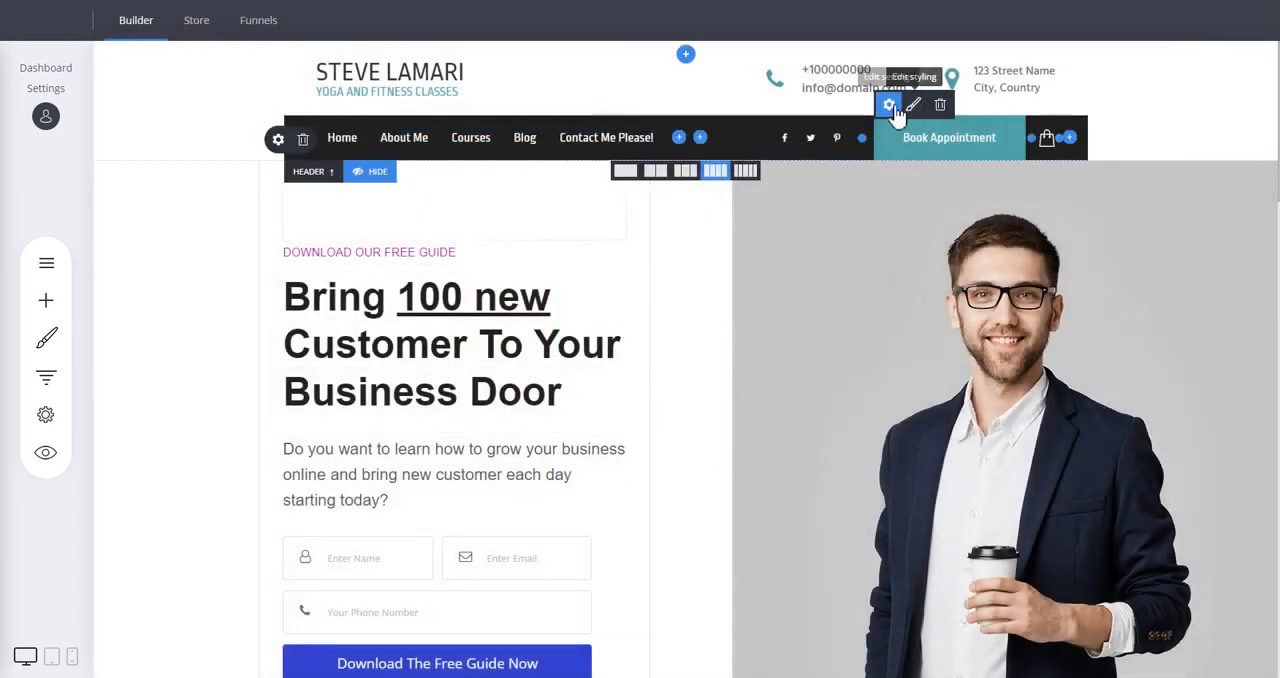
Link the header's Book Appointment button to the popup named Test Popup and save the page changes.
left_click(892, 107)
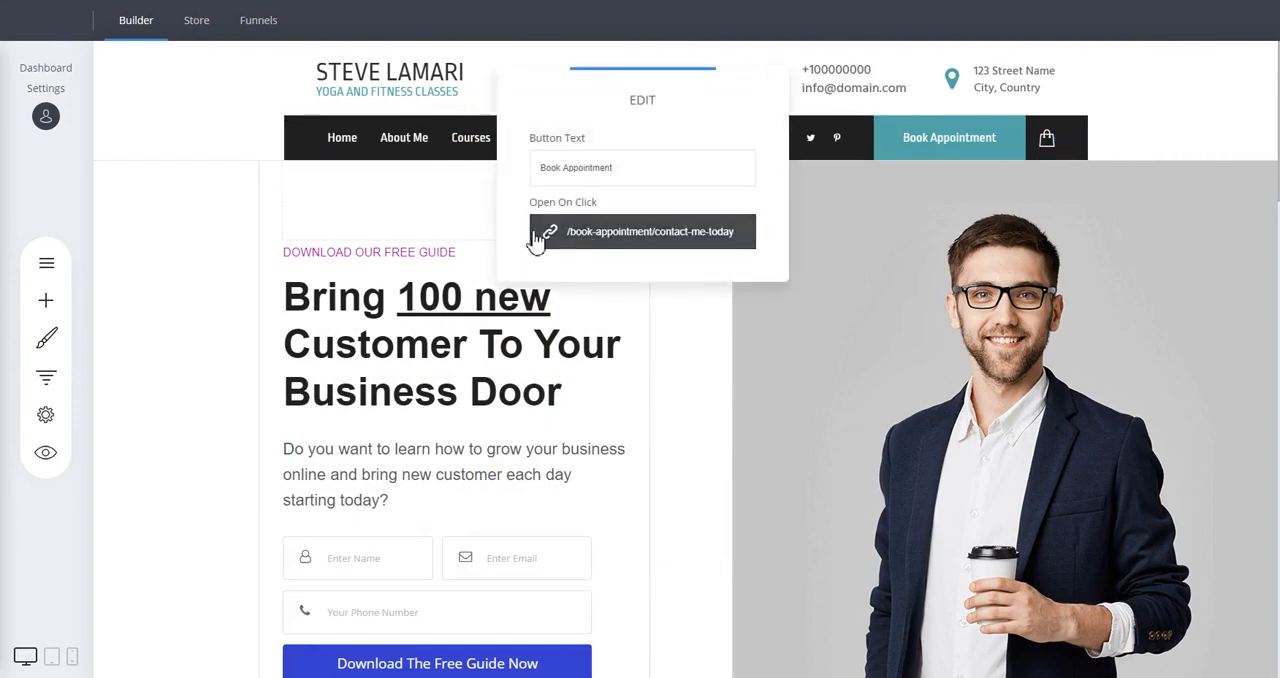
left_click(640, 238)
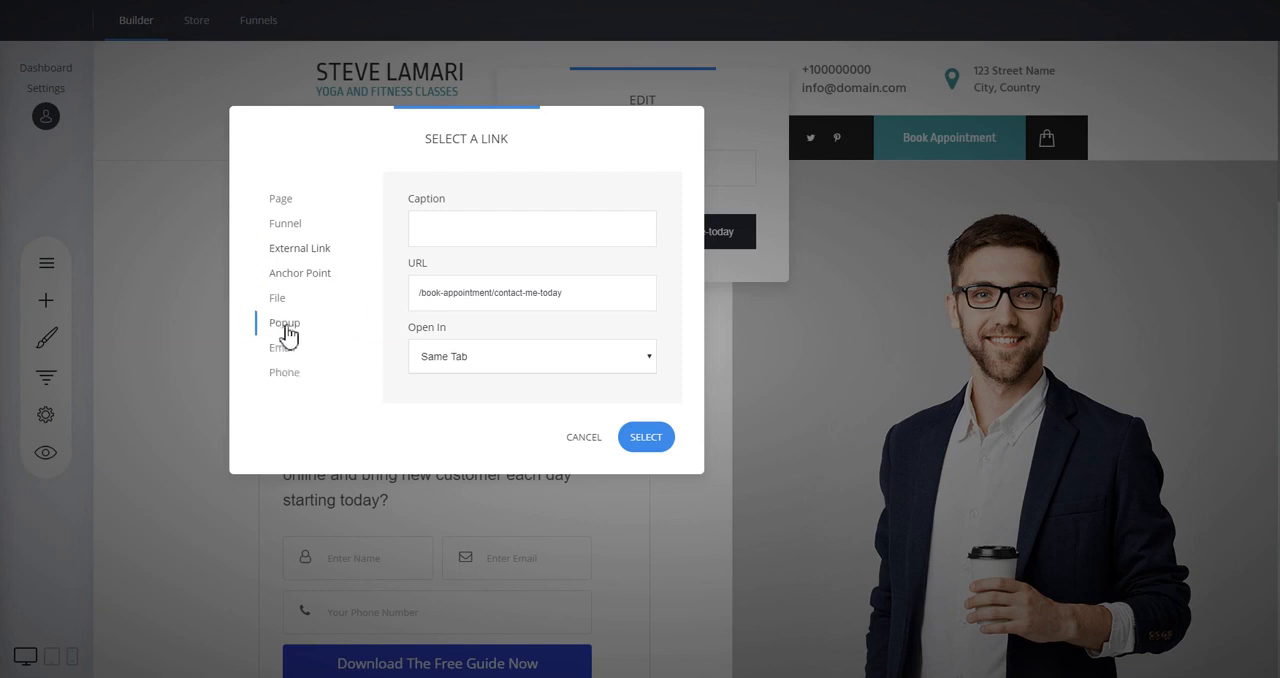
left_click(288, 326)
left_click(478, 234)
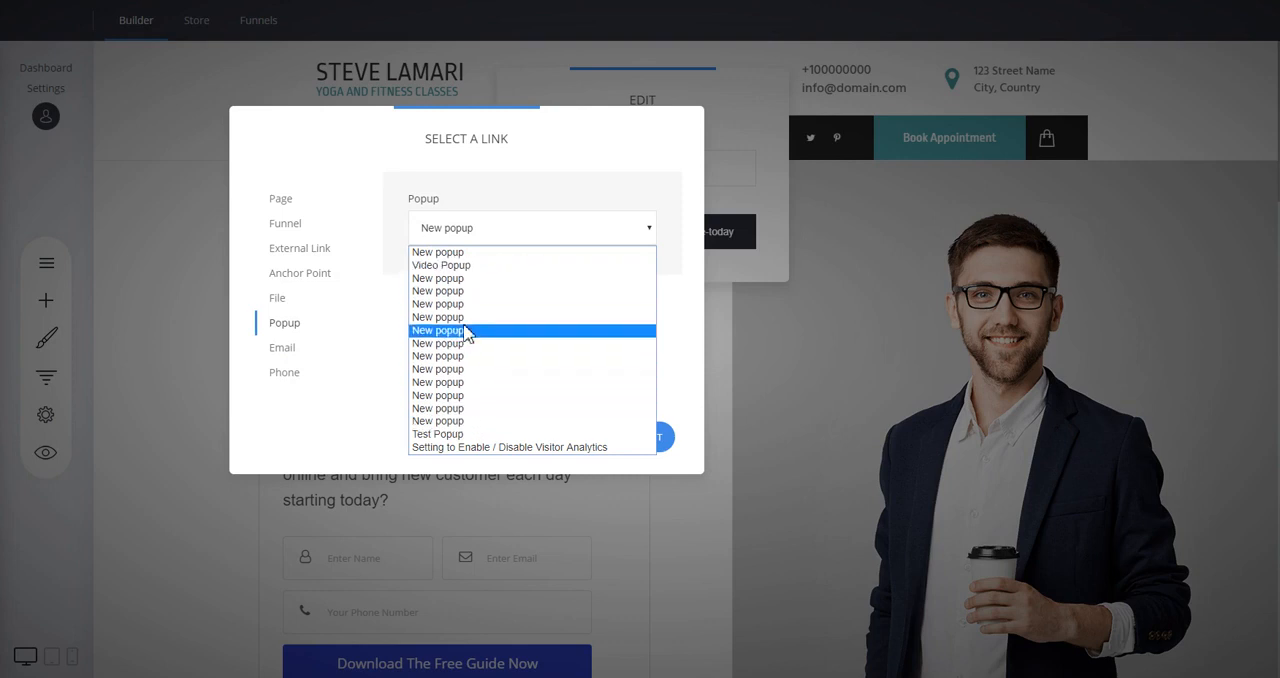
left_click(446, 434)
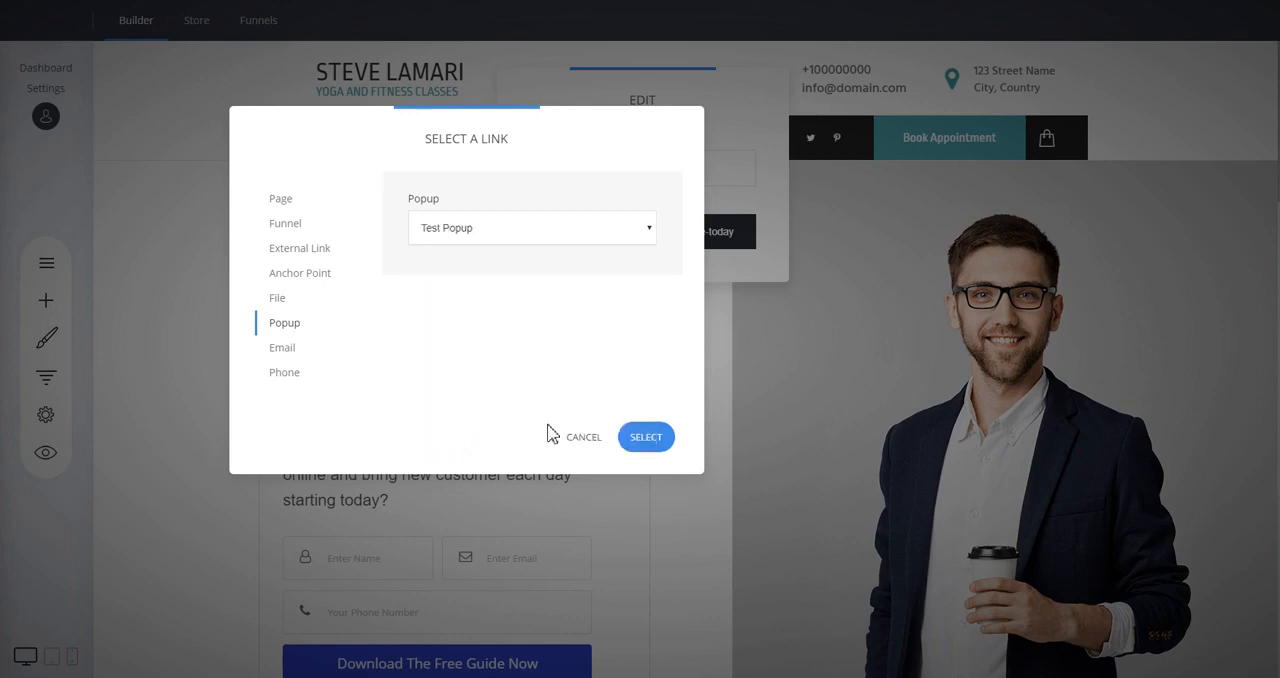
left_click(655, 442)
left_click(738, 357)
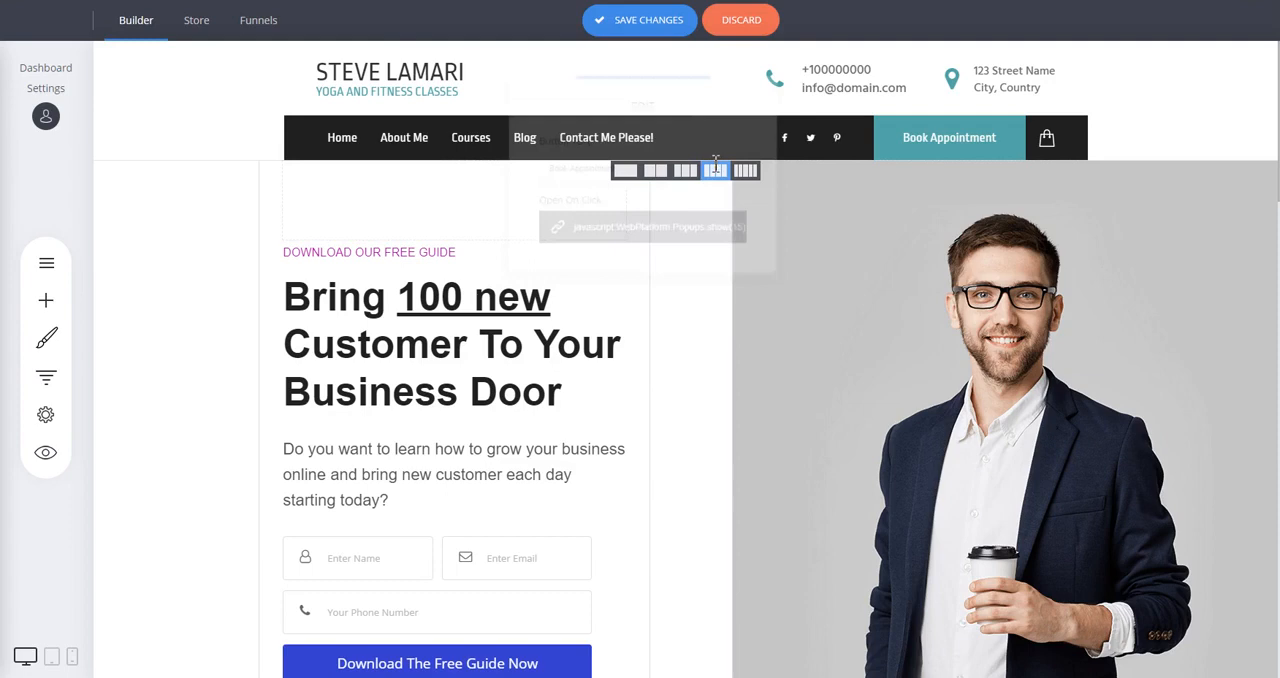
left_click(654, 28)
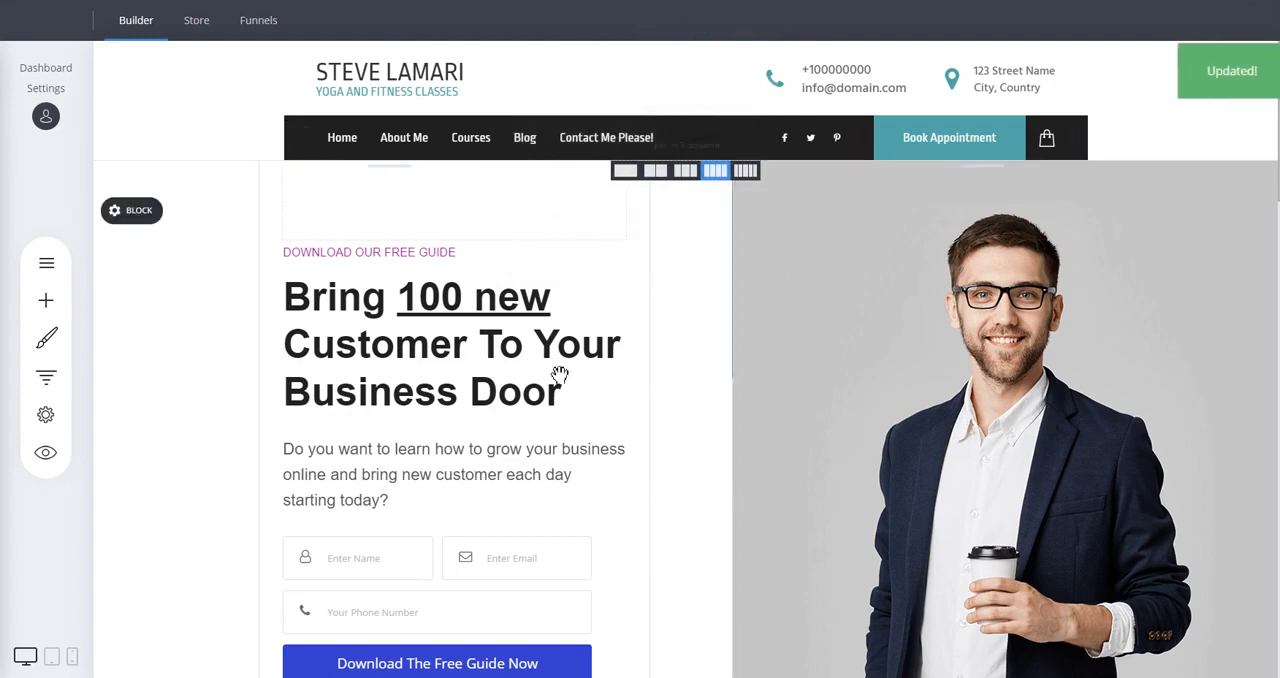
Preview the website, test the popup from the Book Appointment button, and leave the preview.
left_click(45, 452)
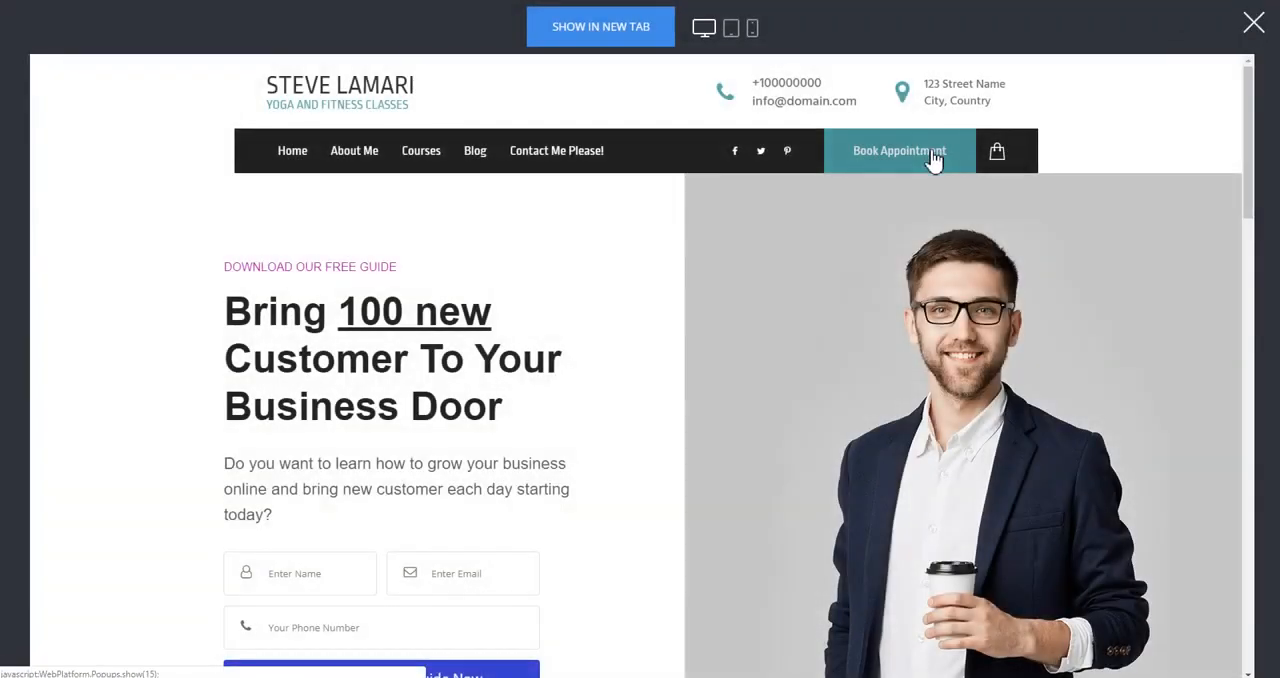
left_click(932, 156)
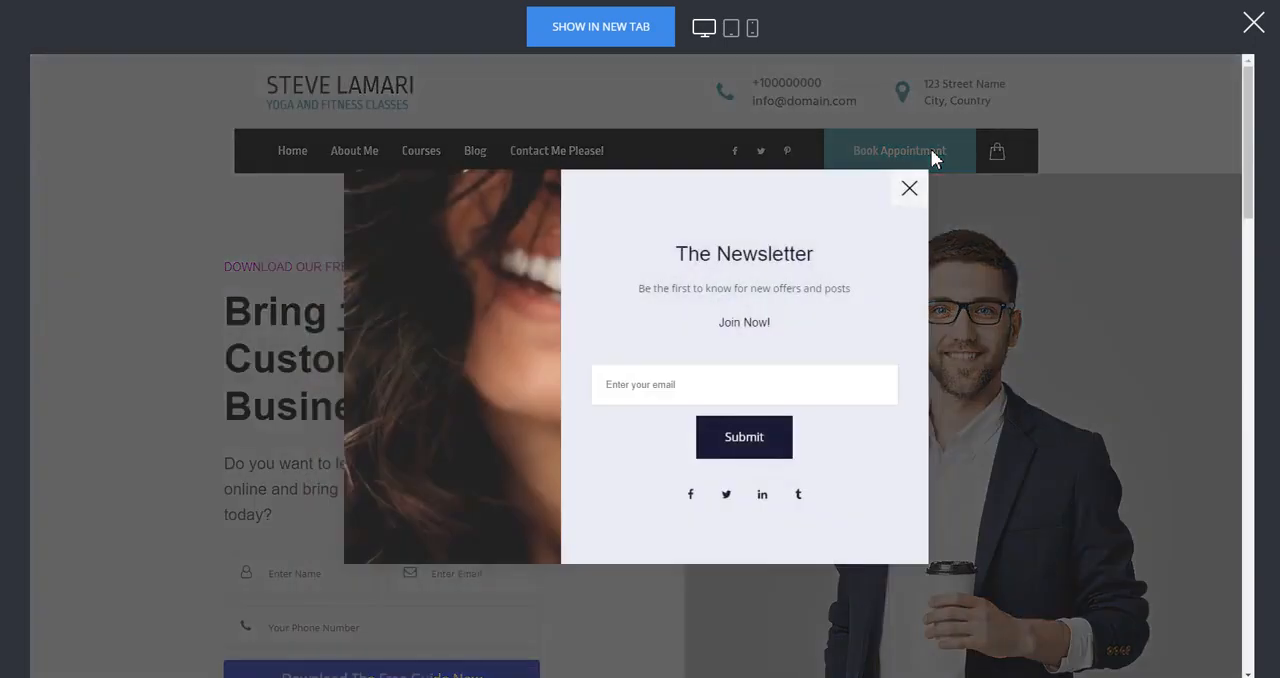
left_click(909, 190)
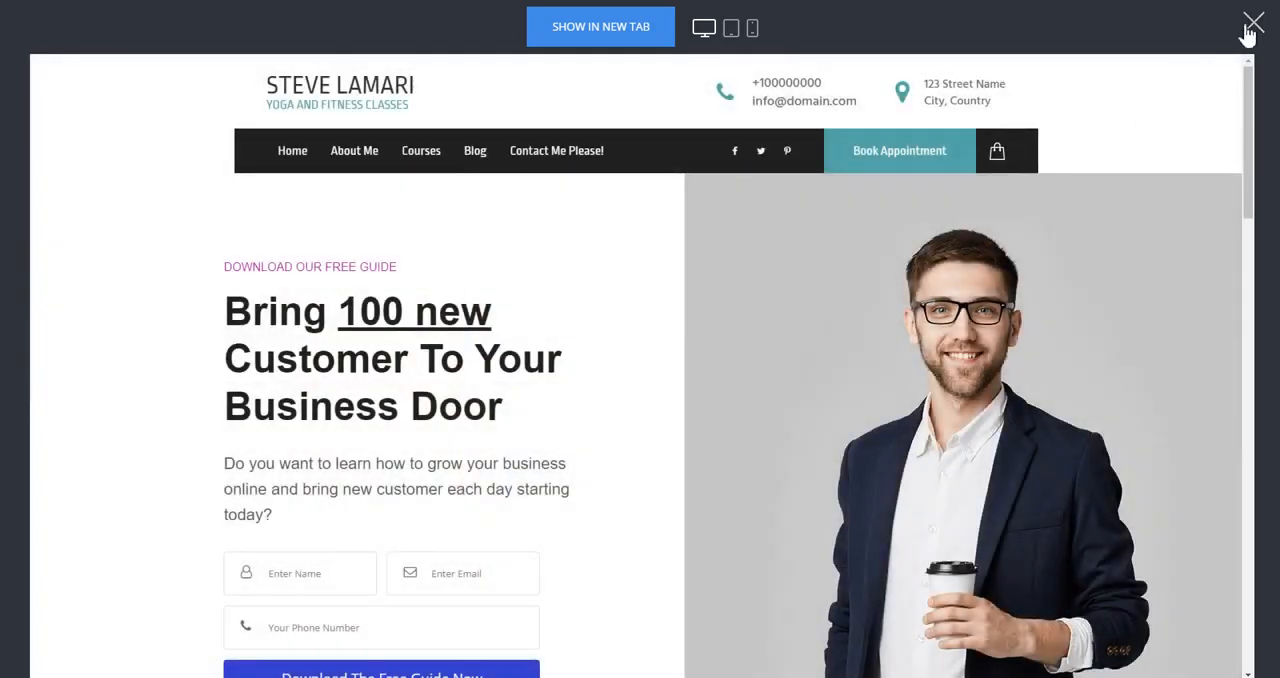
left_click(1251, 24)
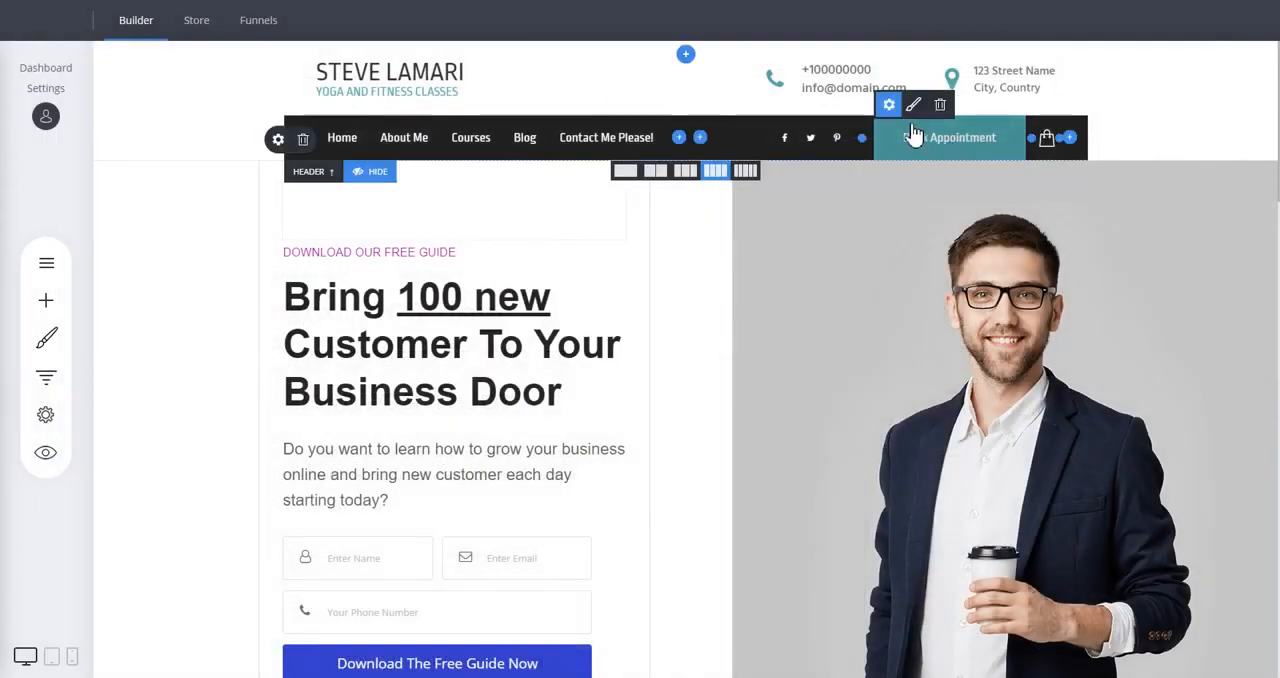